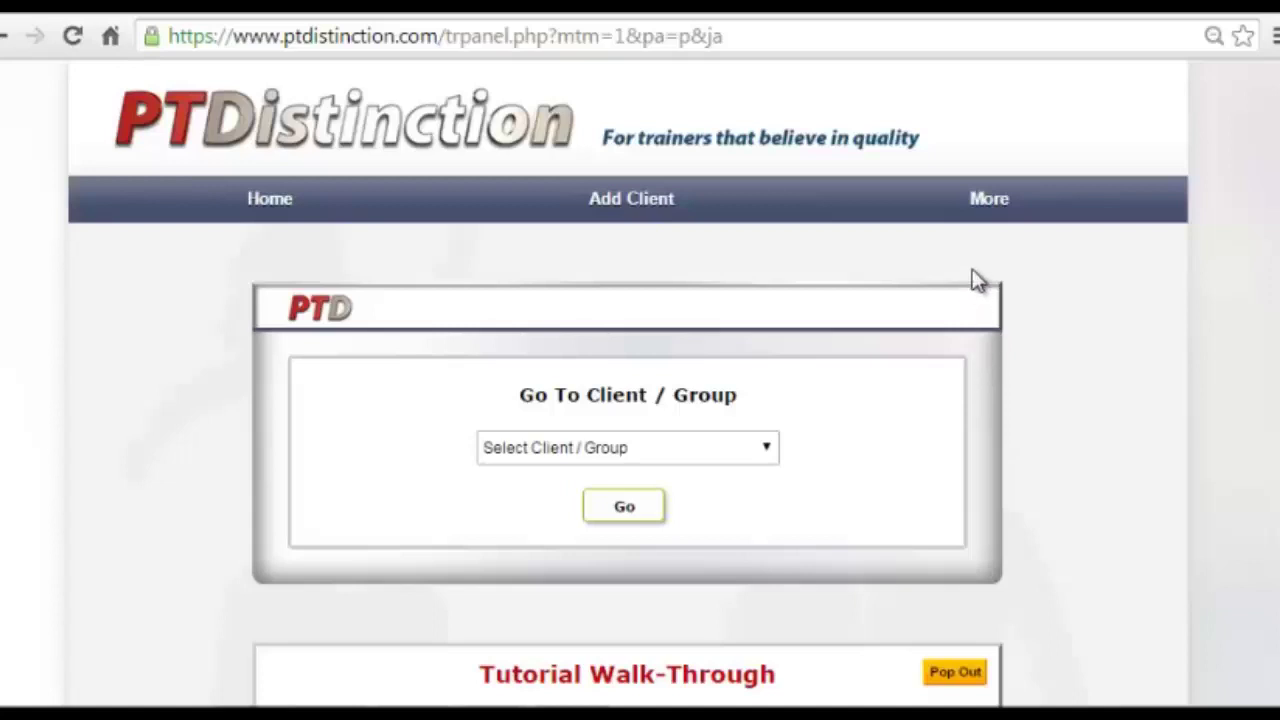
# - Open the trainer's Edit Profile page from the More menu
pyautogui.click(990, 205)
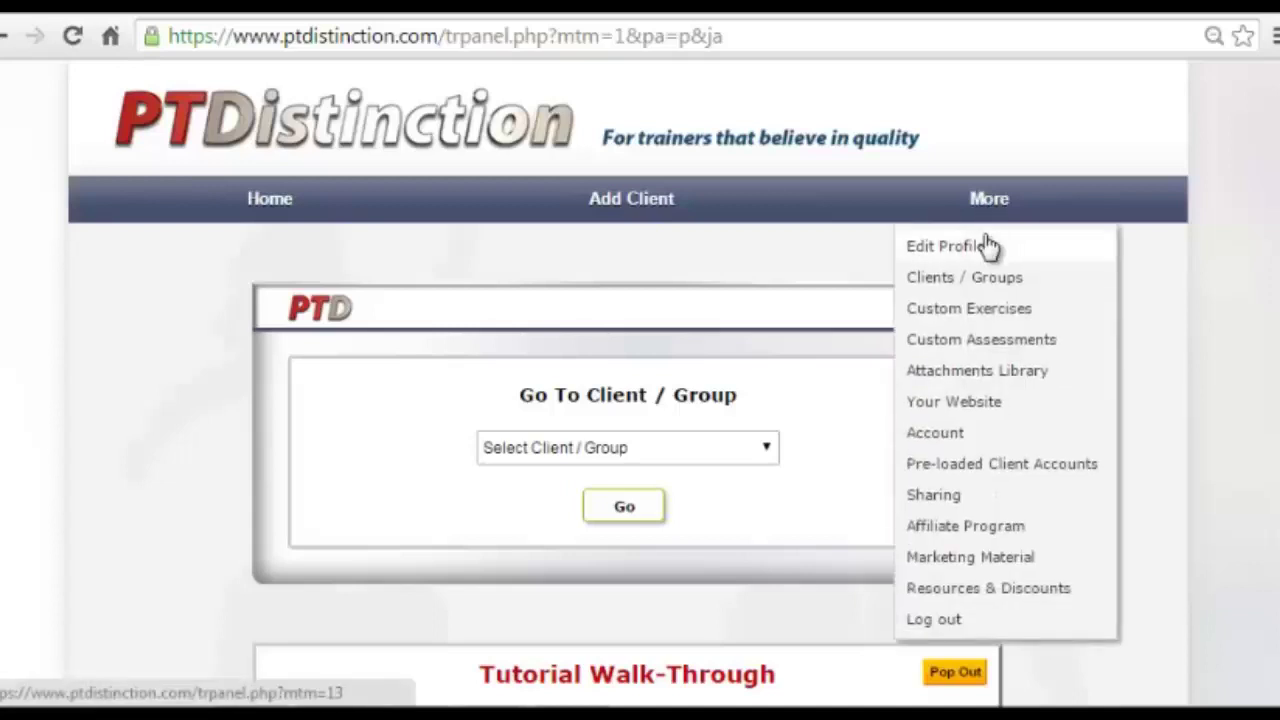
pyautogui.click(975, 247)
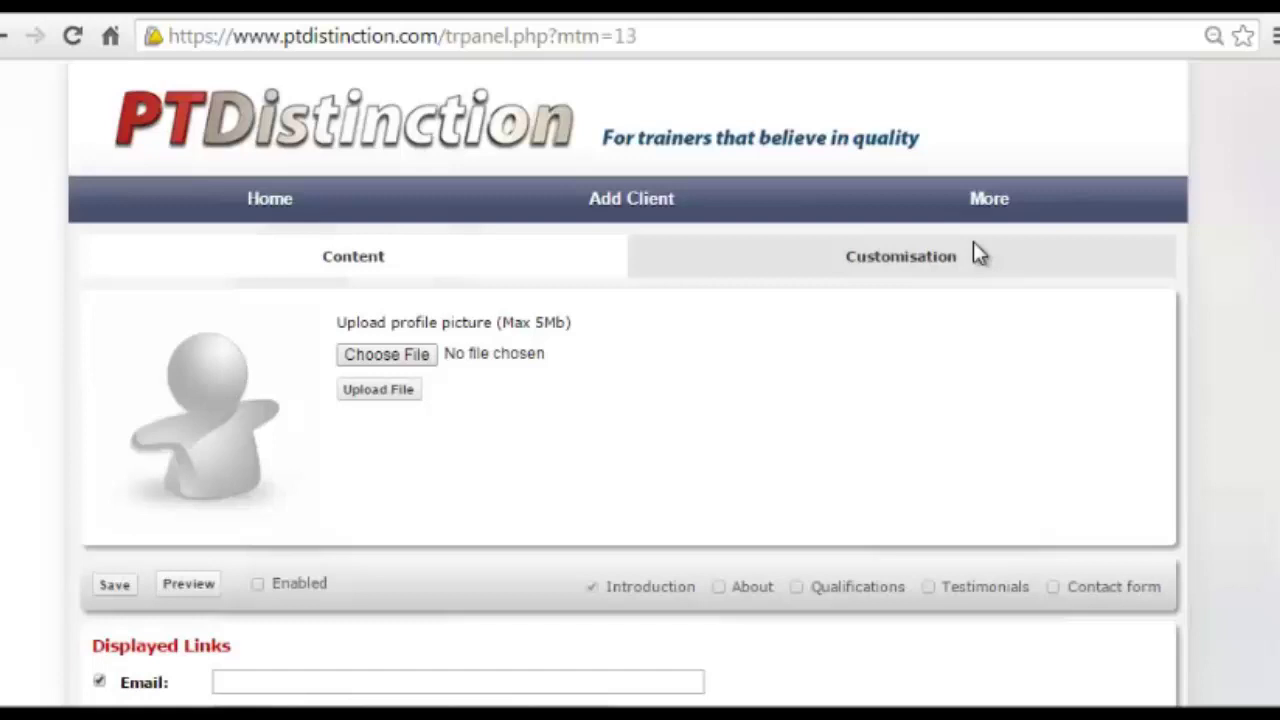
# - Upload the '30 Day Challenge Group Banner' JPEG as the custom title banner under Customisation
pyautogui.click(921, 262)
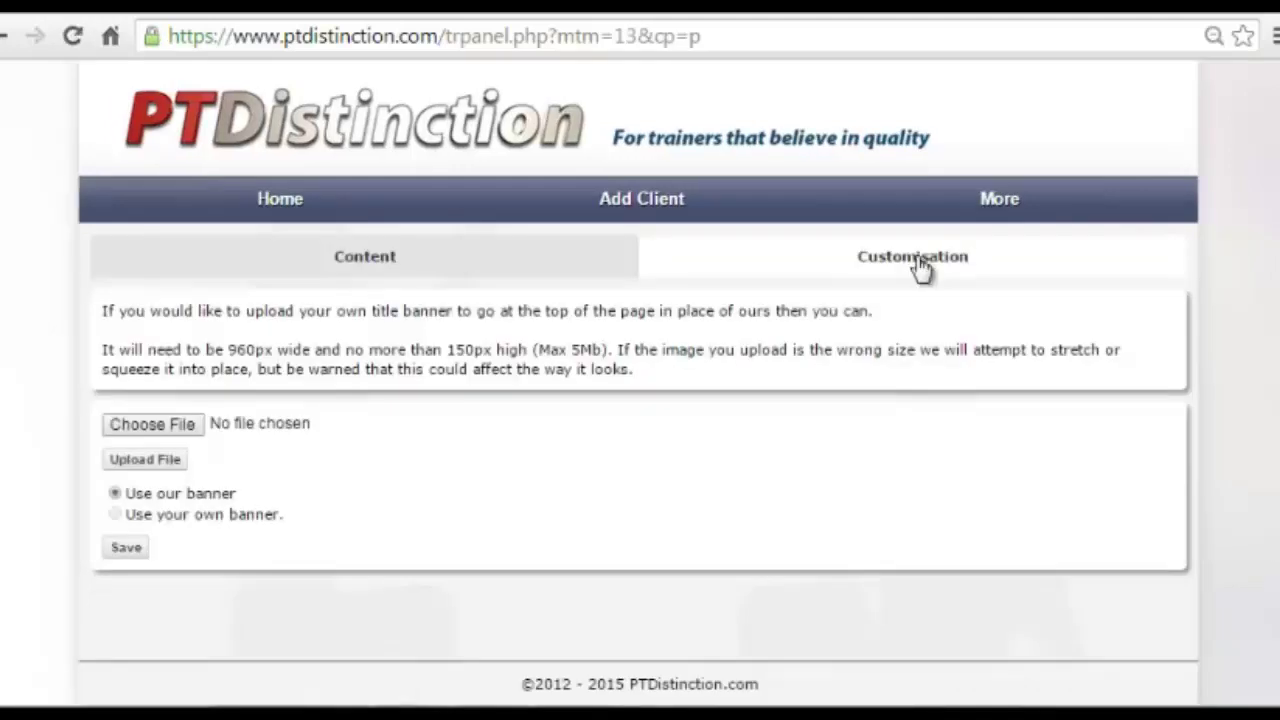
pyautogui.click(168, 436)
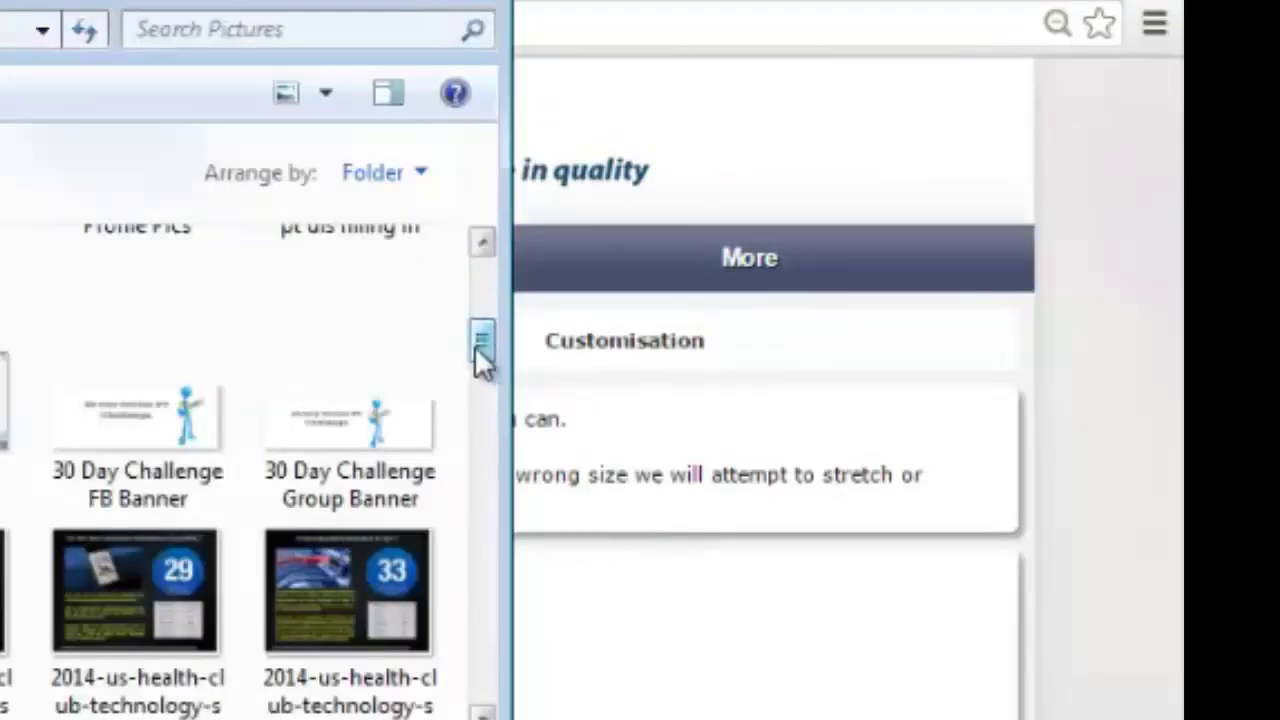
pyautogui.doubleClick(311, 424)
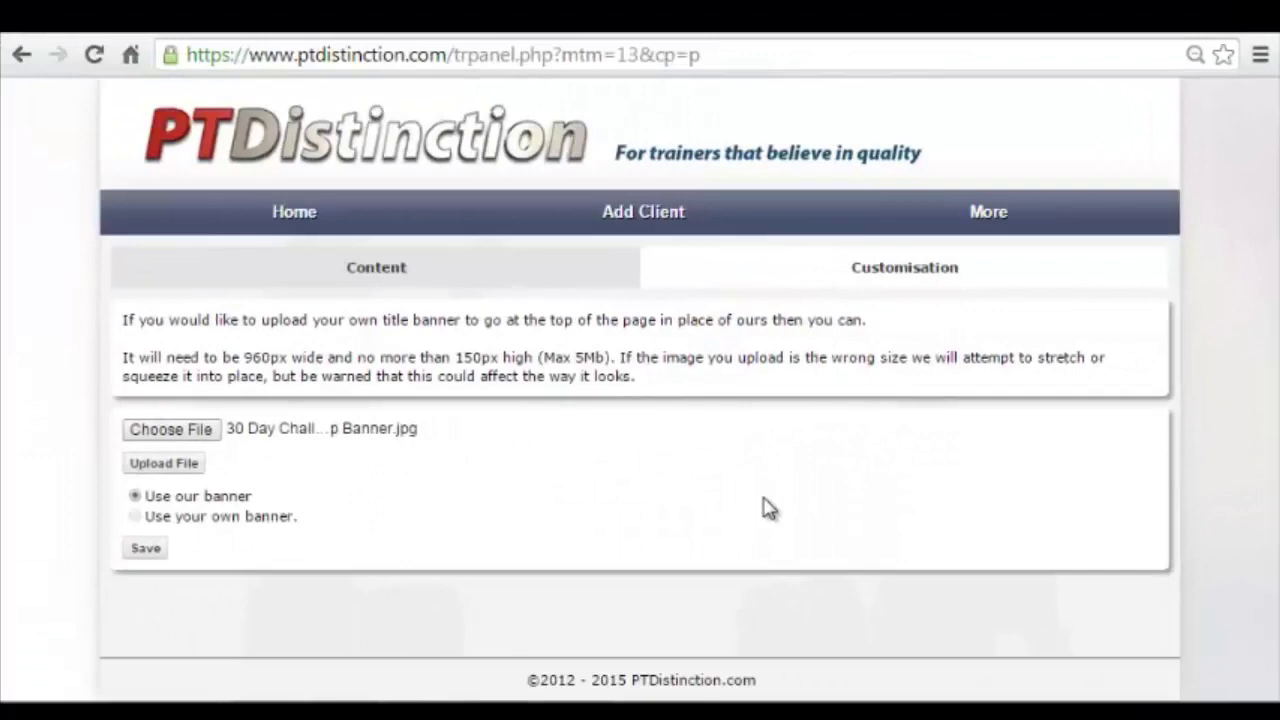
pyautogui.click(165, 465)
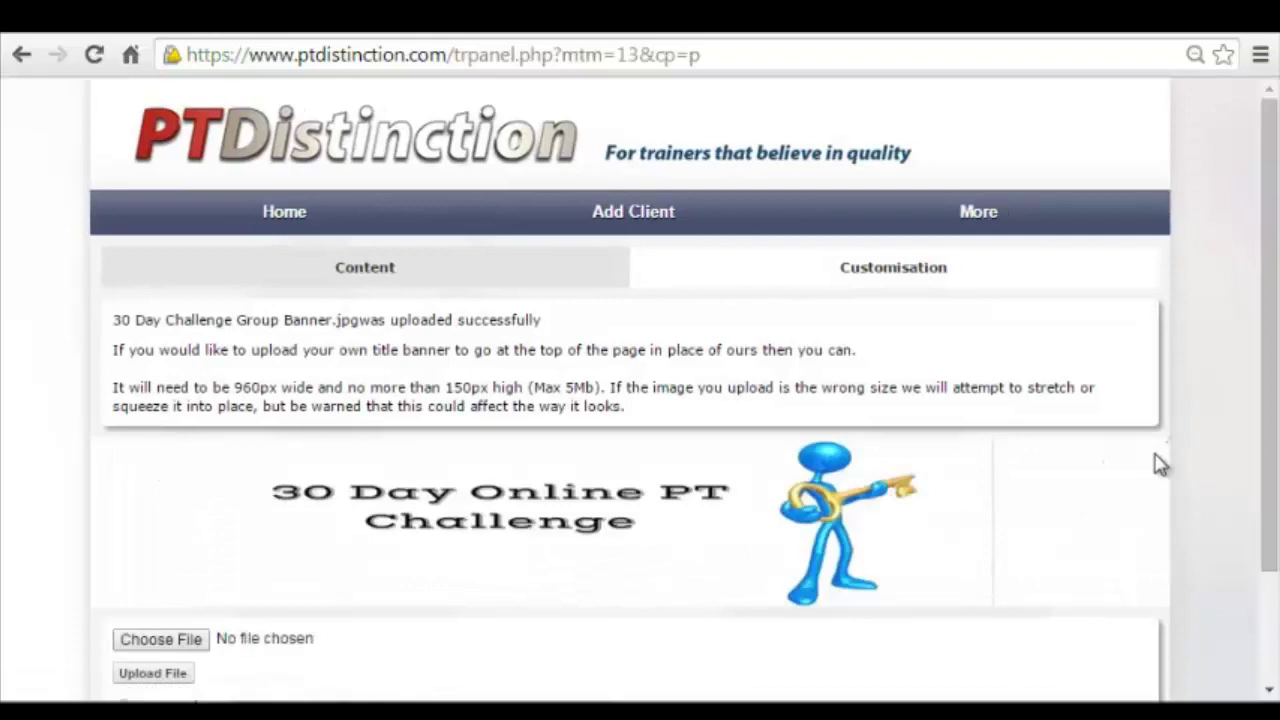
# - Save 'Use your own banner' so the 30 Day Challenge banner heads pages, then return Home
pyautogui.moveTo(1266, 430); pyautogui.dragTo(1265, 518)
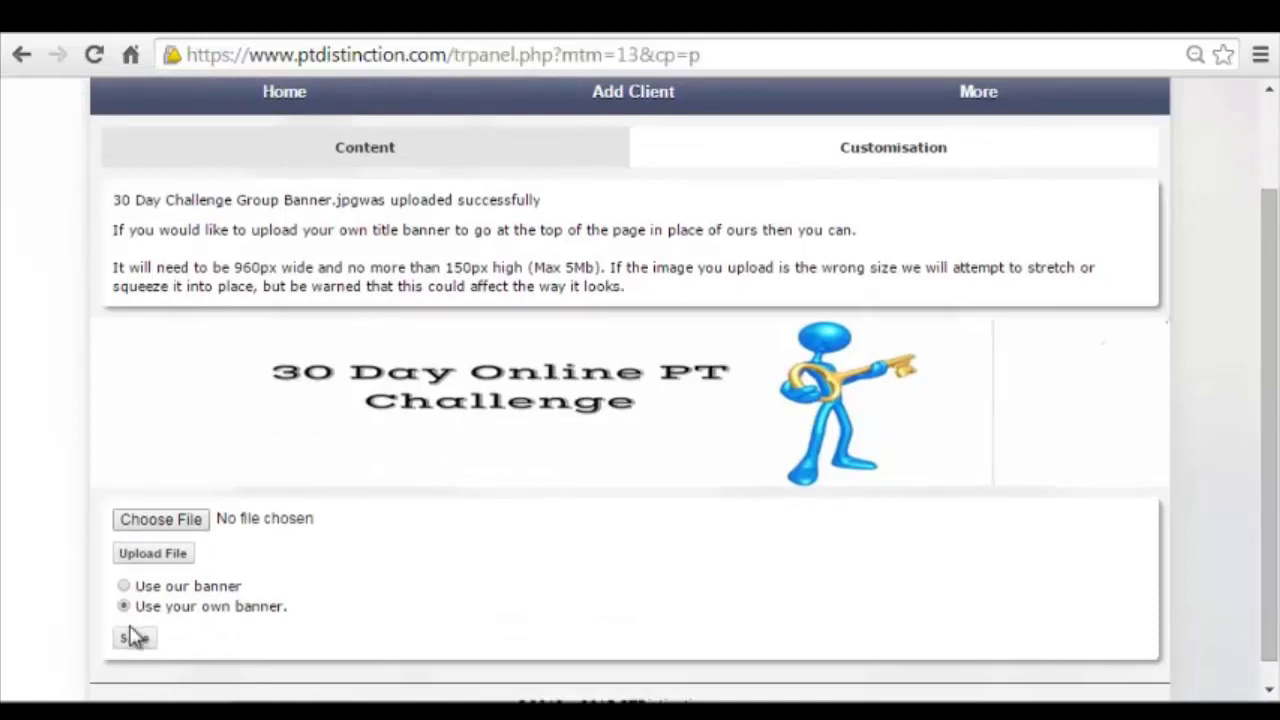
pyautogui.click(133, 639)
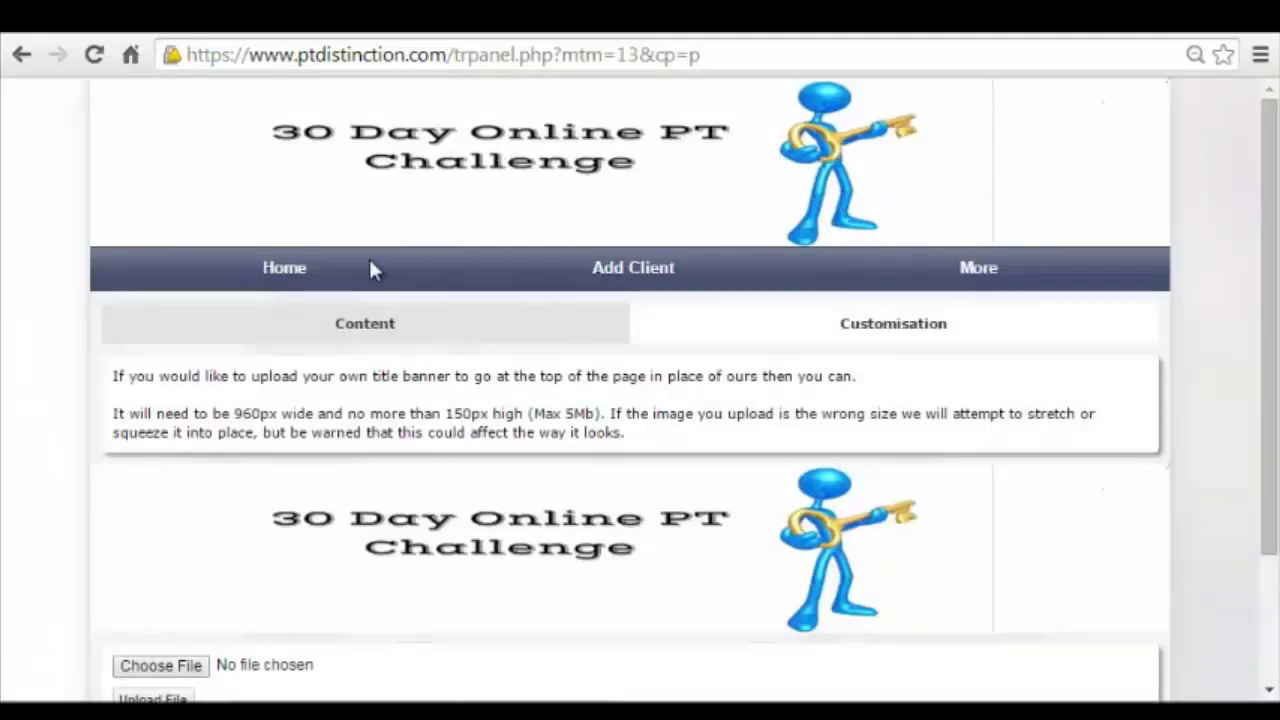
pyautogui.click(291, 275)
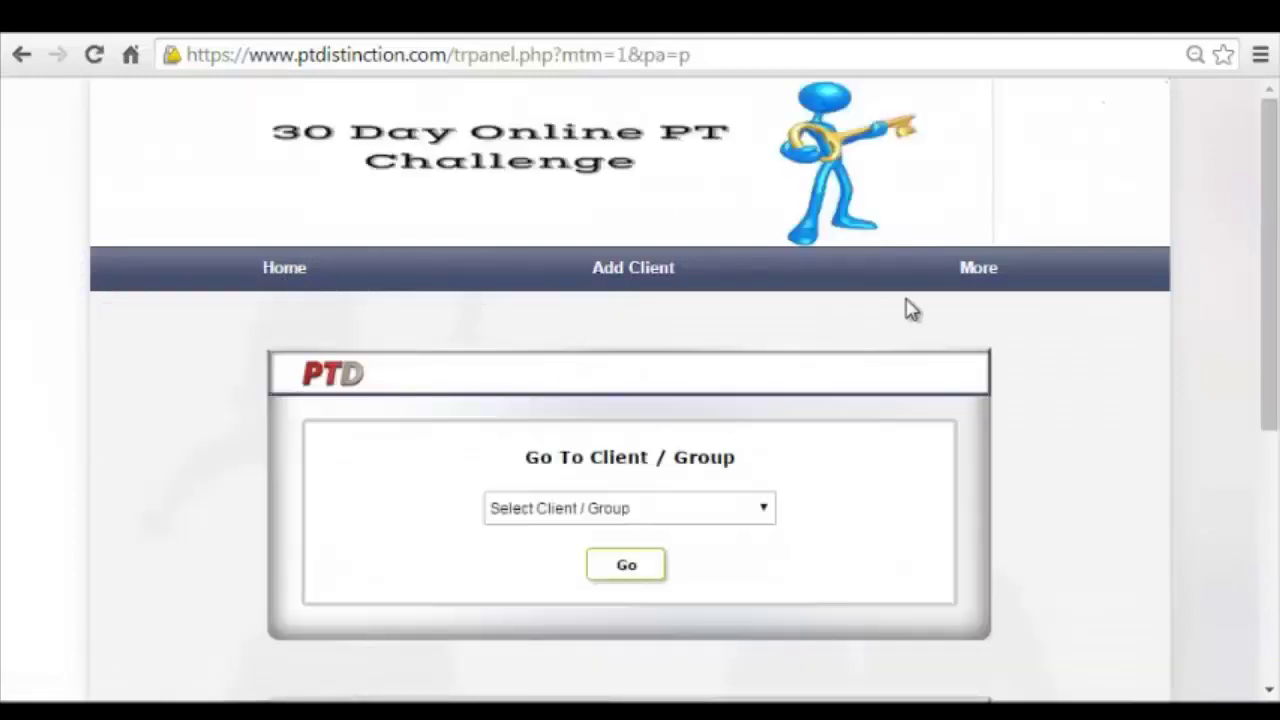
# - Copy the step 1 iframe embed code from the Your Website integration page
pyautogui.click(979, 272)
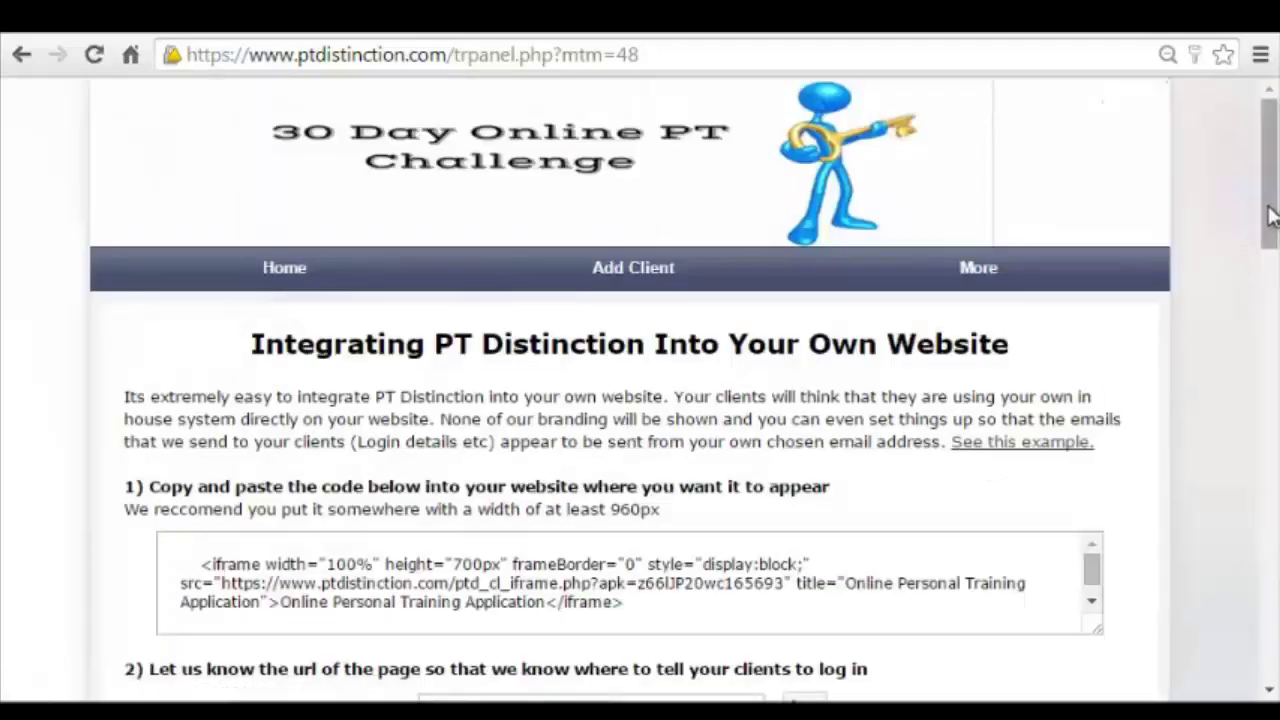
pyautogui.moveTo(1269, 214); pyautogui.dragTo(1270, 265)
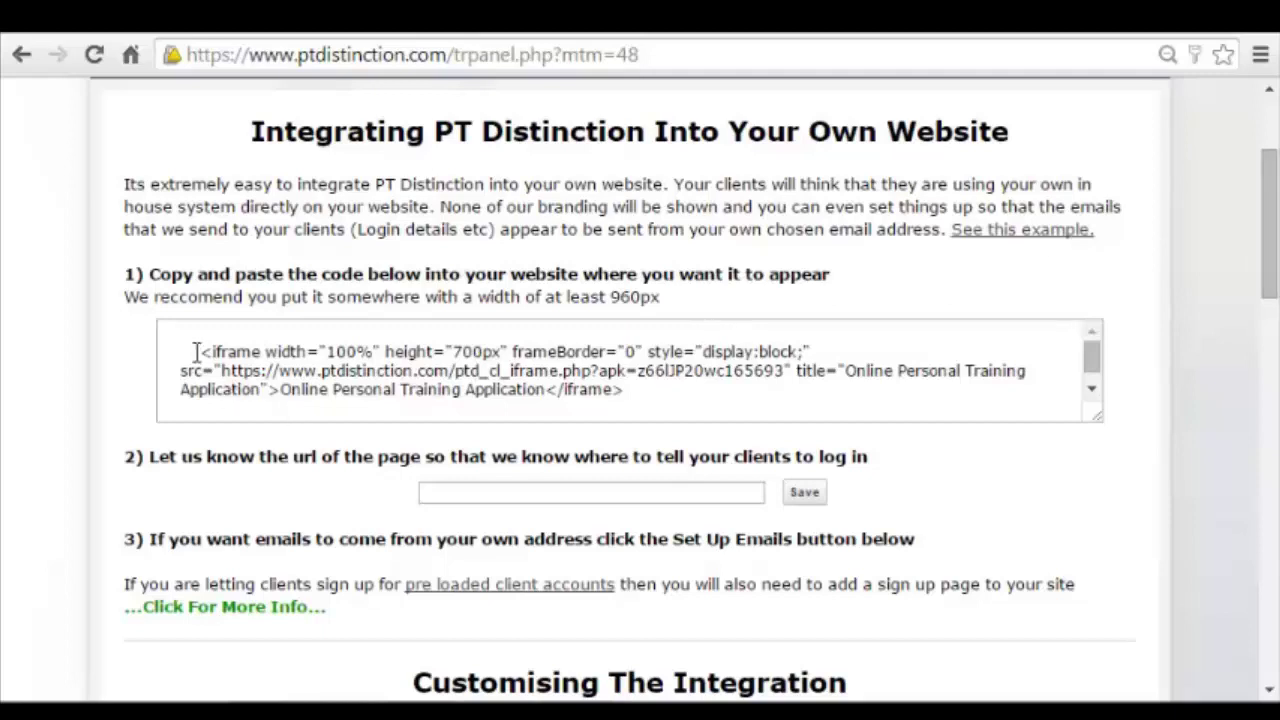
pyautogui.moveTo(197, 352); pyautogui.dragTo(645, 390)
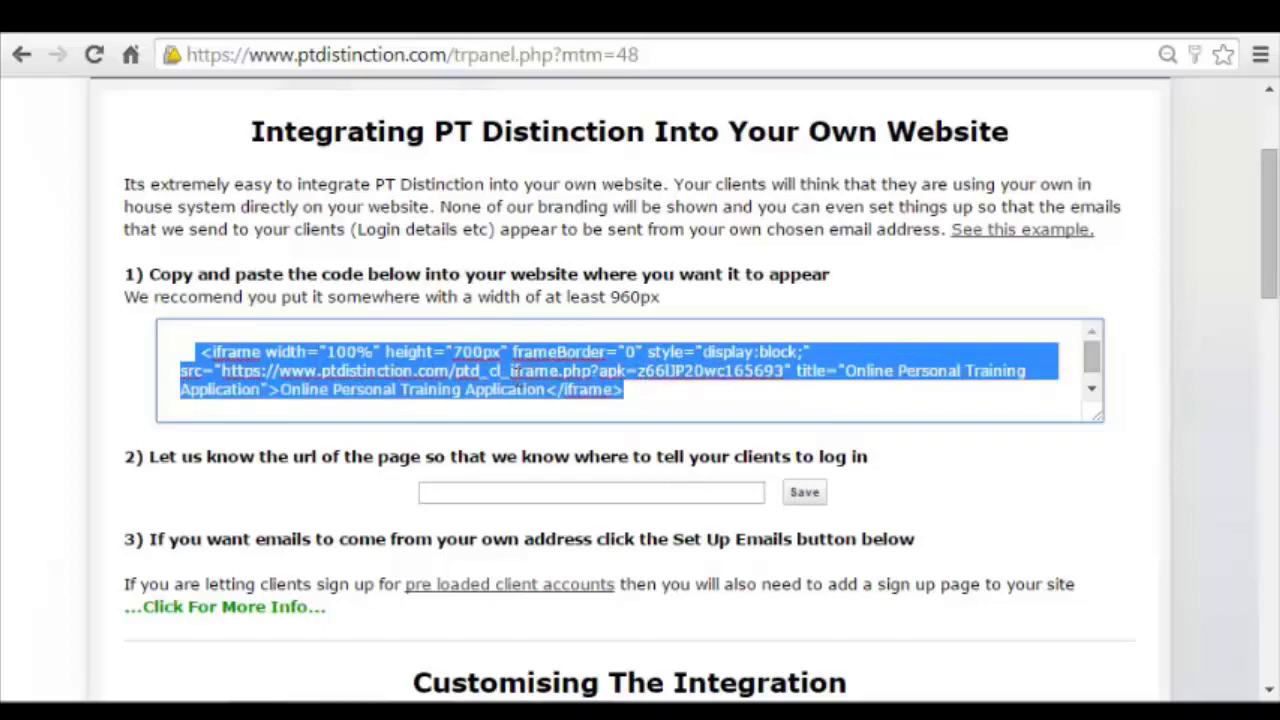
pyautogui.rightClick(519, 388)
pyautogui.click(575, 384)
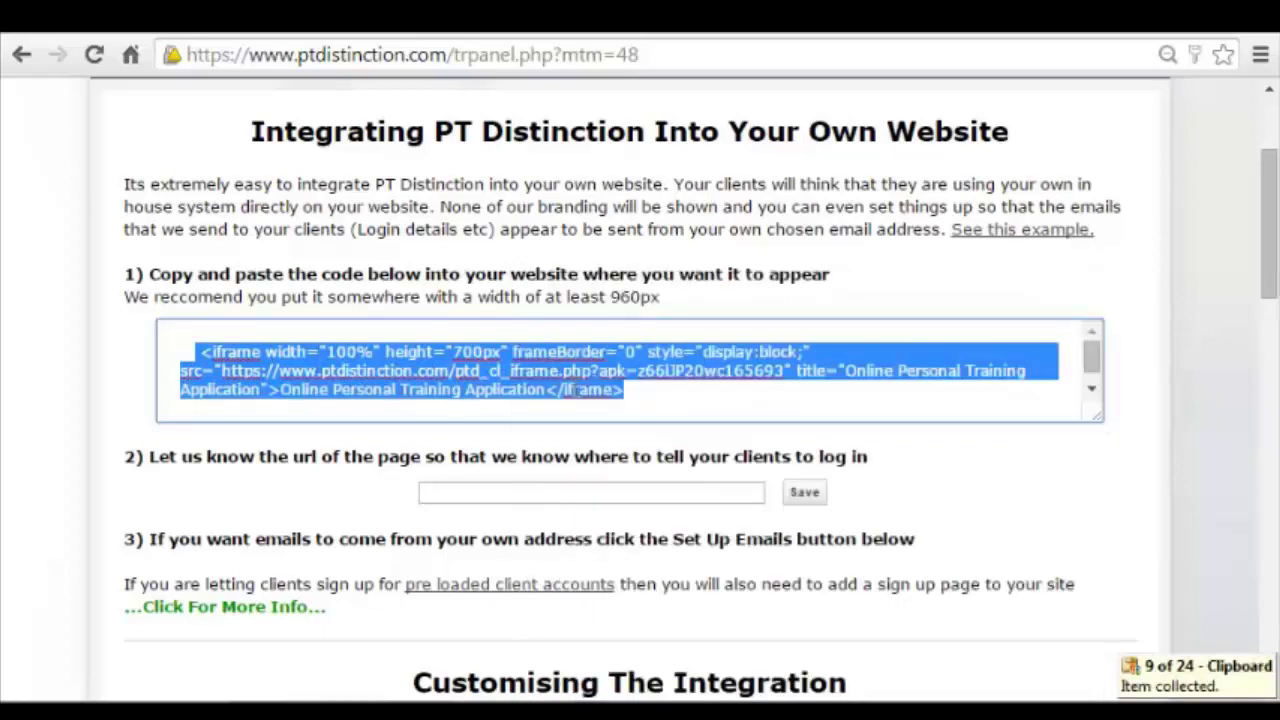
# - In a new Wix Editor tab, go to the Members Login page and add an HTML embed element
pyautogui.click(287, 33)
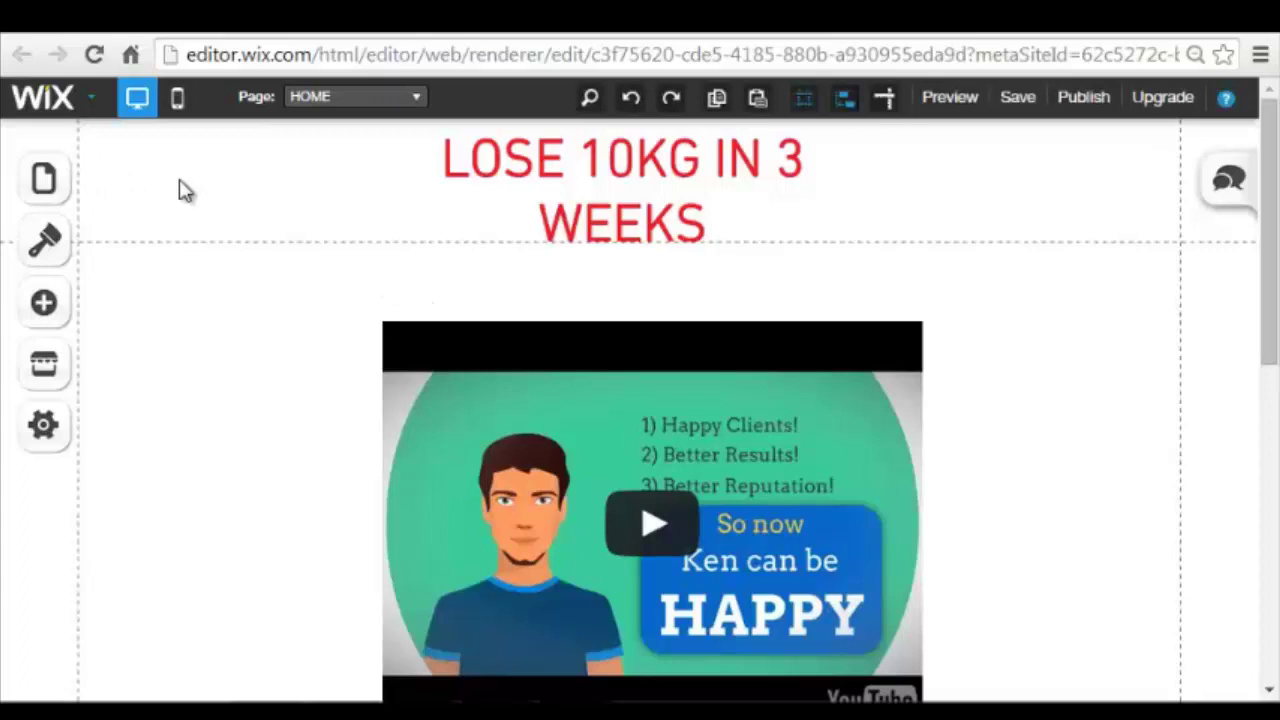
pyautogui.click(43, 180)
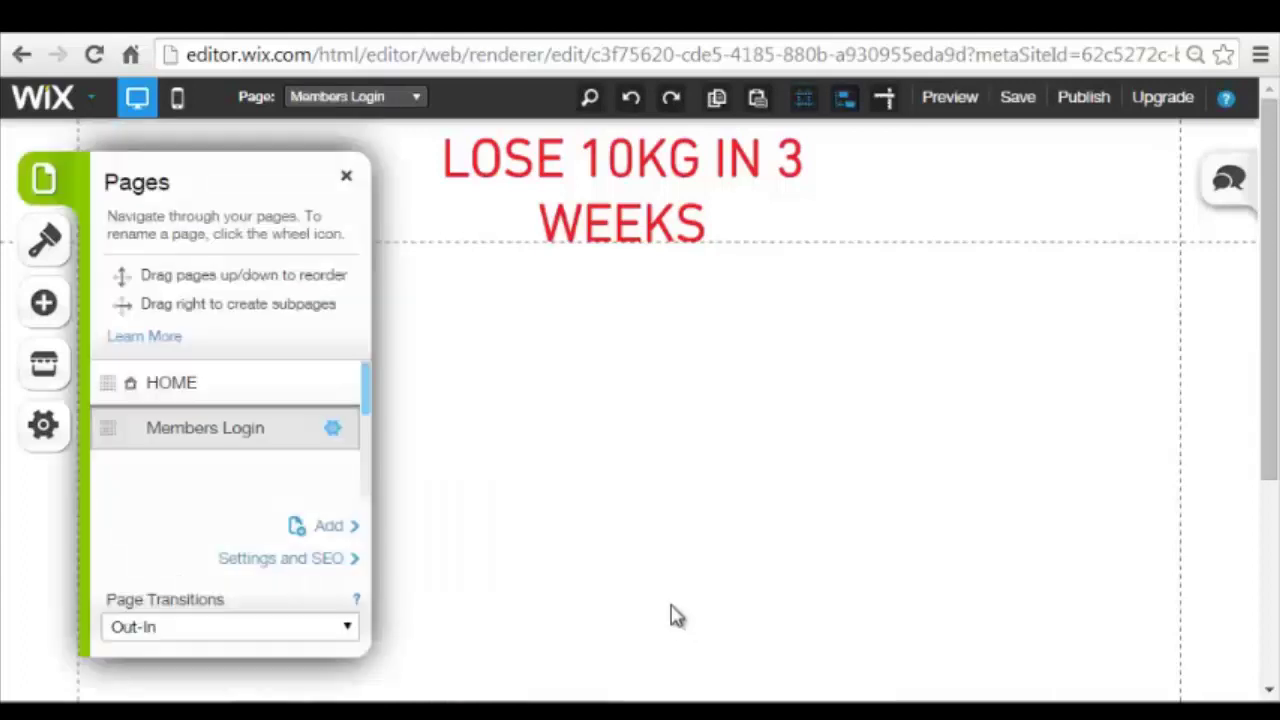
pyautogui.click(346, 177)
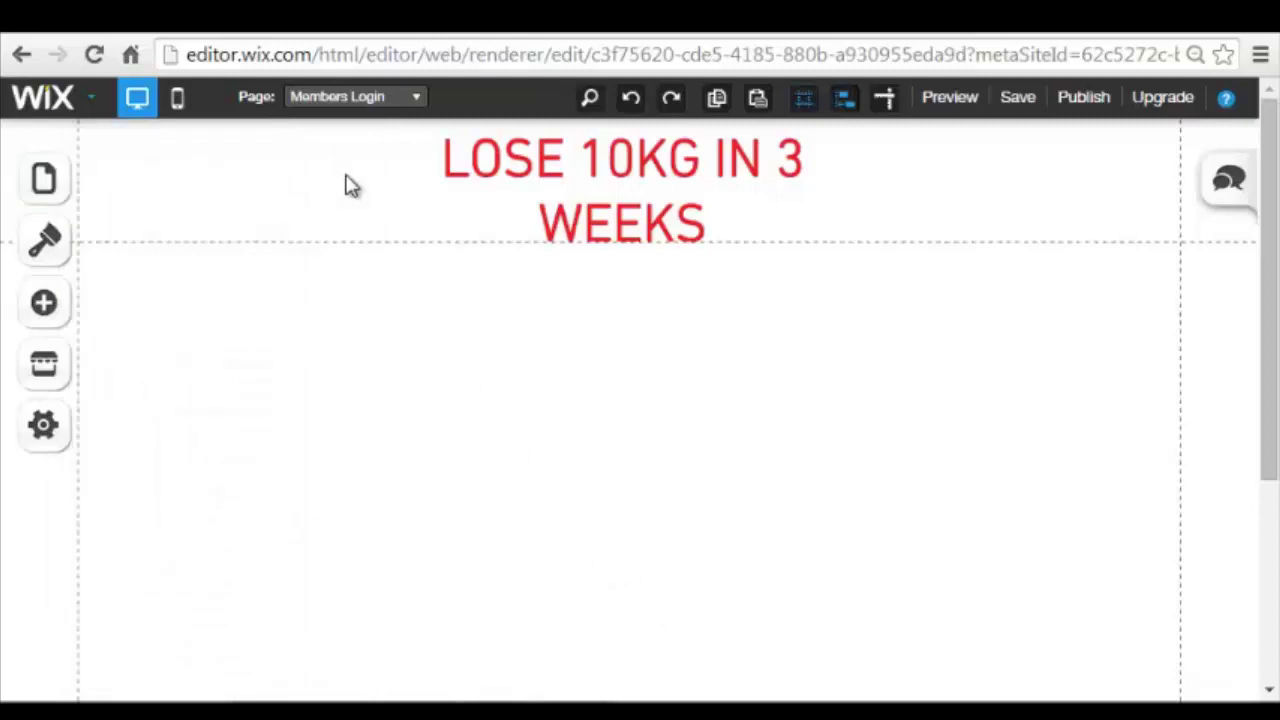
pyautogui.click(50, 310)
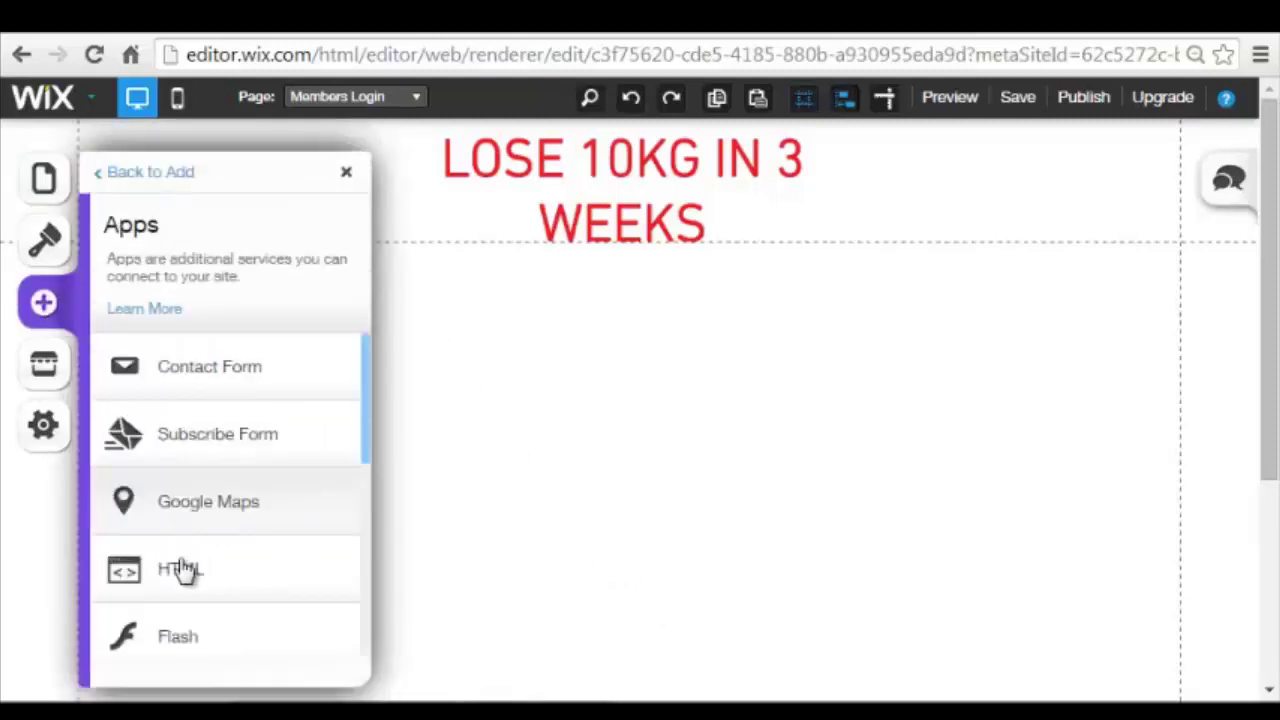
pyautogui.click(180, 572)
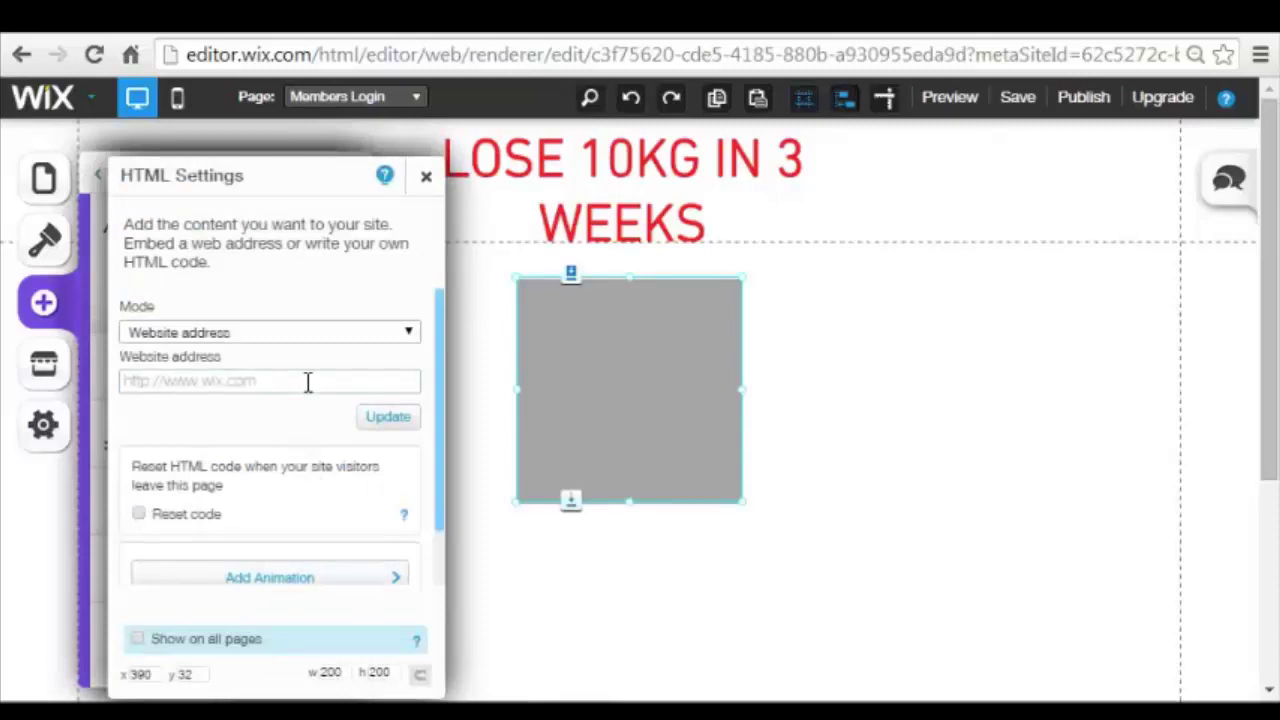
# - Set the HTML element to HTML code mode, paste the PT Distinction iframe code and update it
pyautogui.click(408, 334)
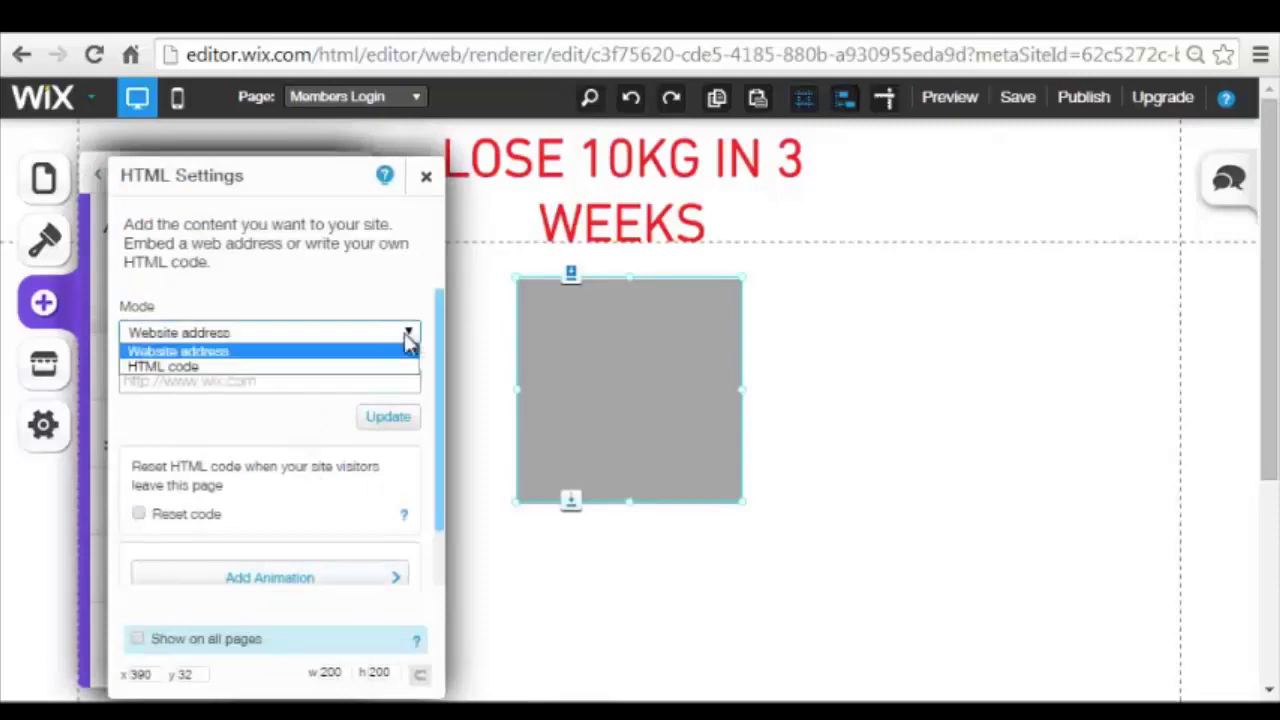
pyautogui.click(374, 367)
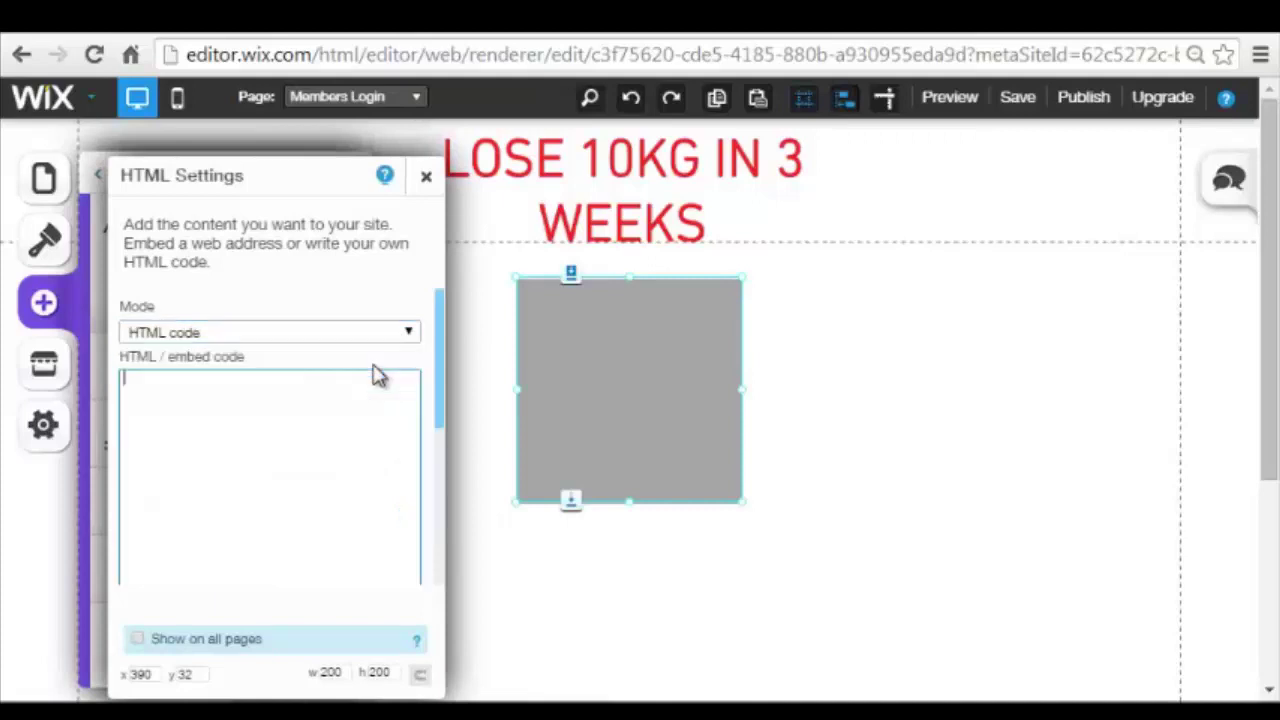
pyautogui.rightClick(158, 388)
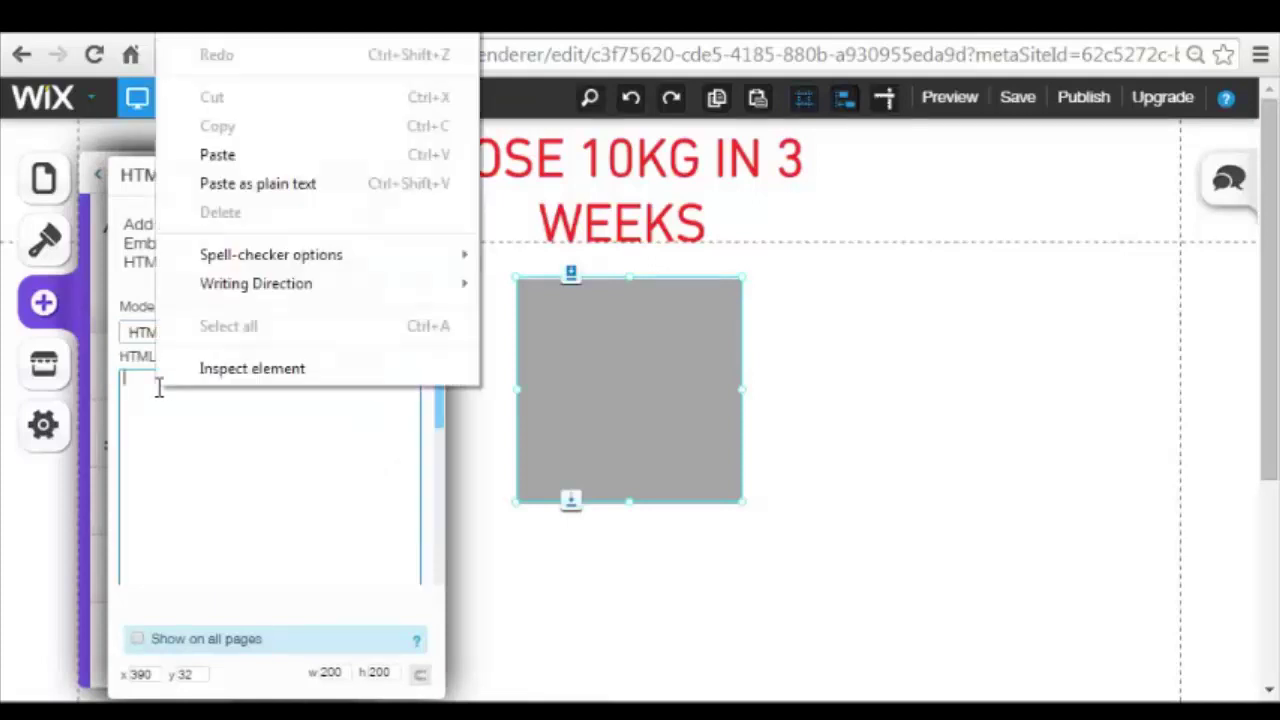
pyautogui.click(228, 155)
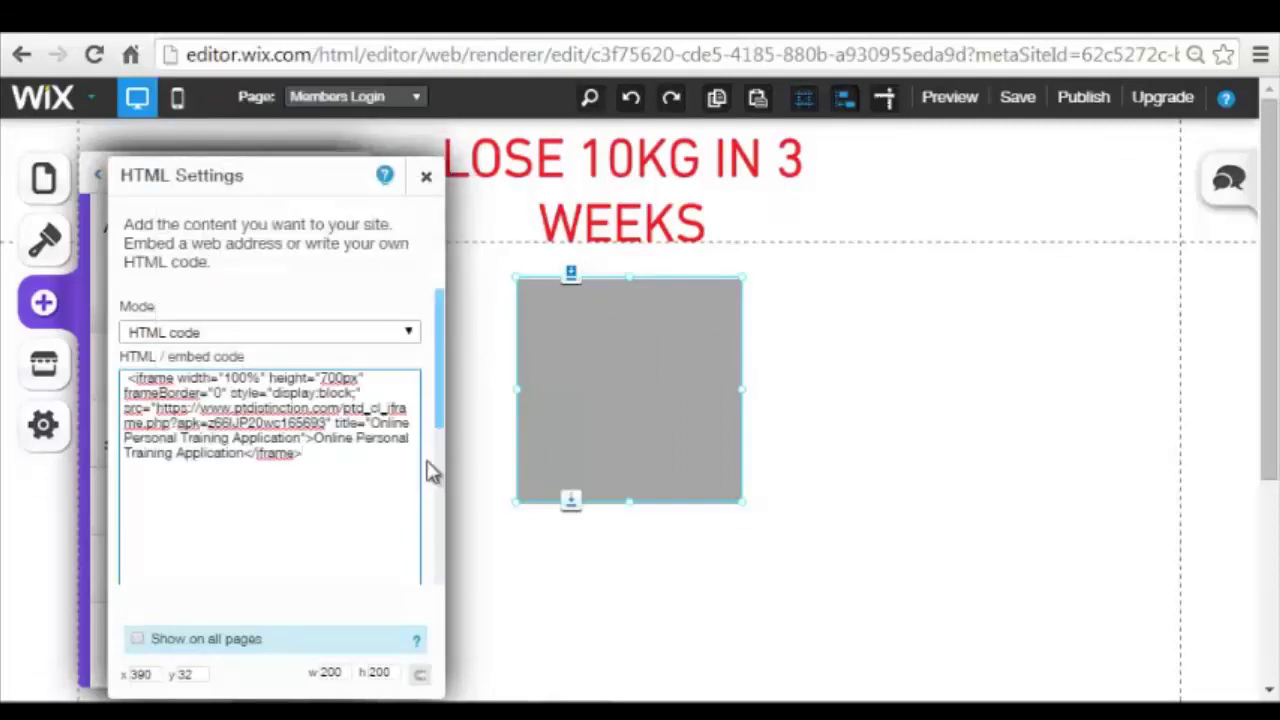
pyautogui.moveTo(443, 424); pyautogui.dragTo(443, 505)
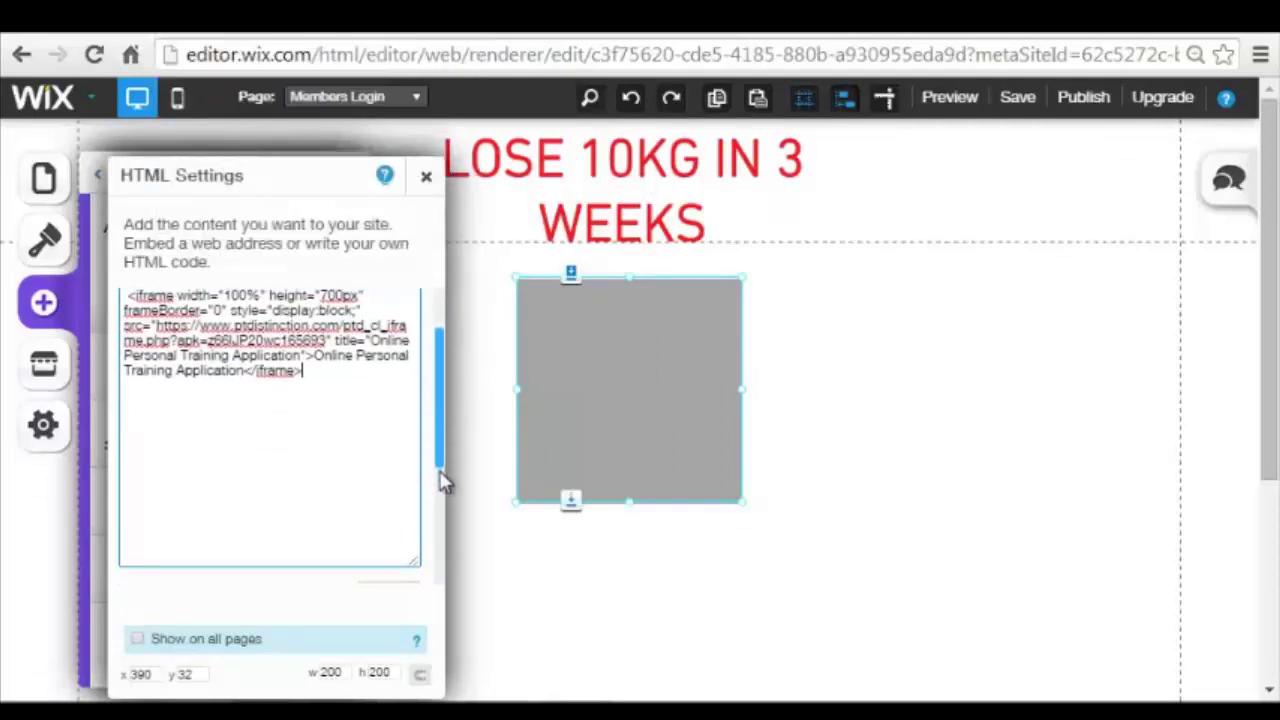
pyautogui.click(395, 518)
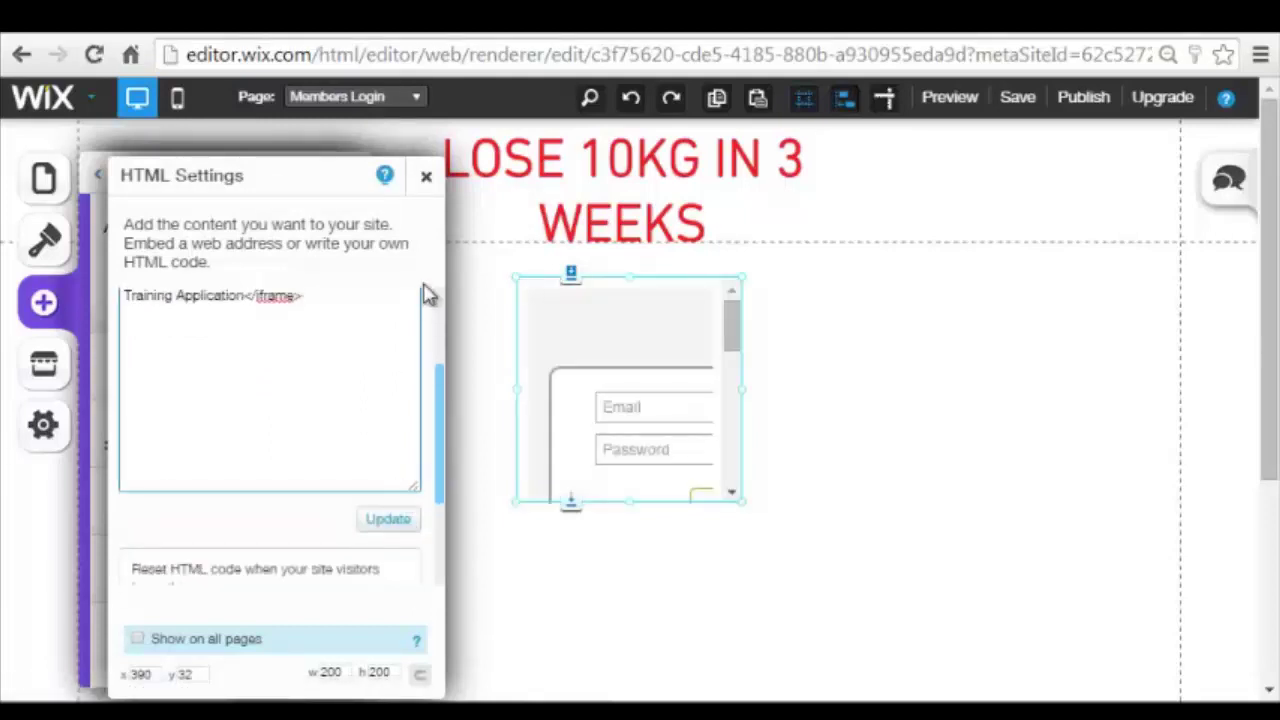
# - Widen the embedded login box to the right margin and make it taller
pyautogui.click(425, 177)
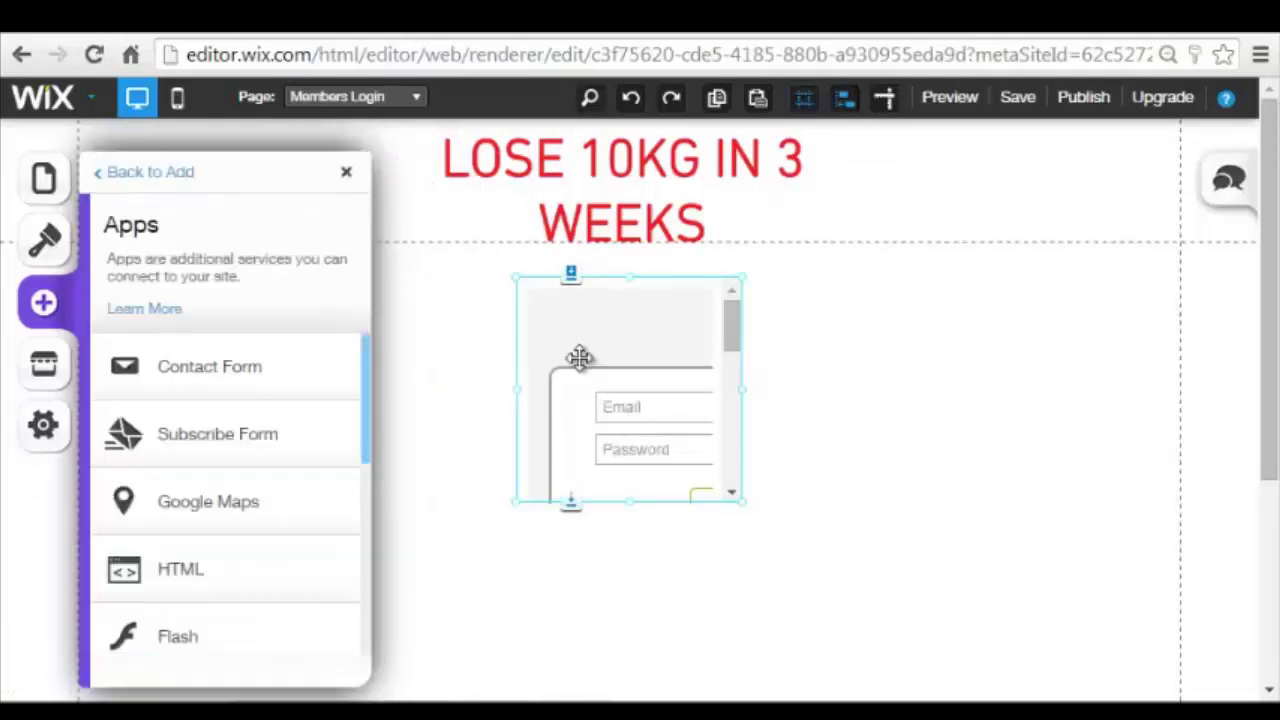
pyautogui.click(346, 172)
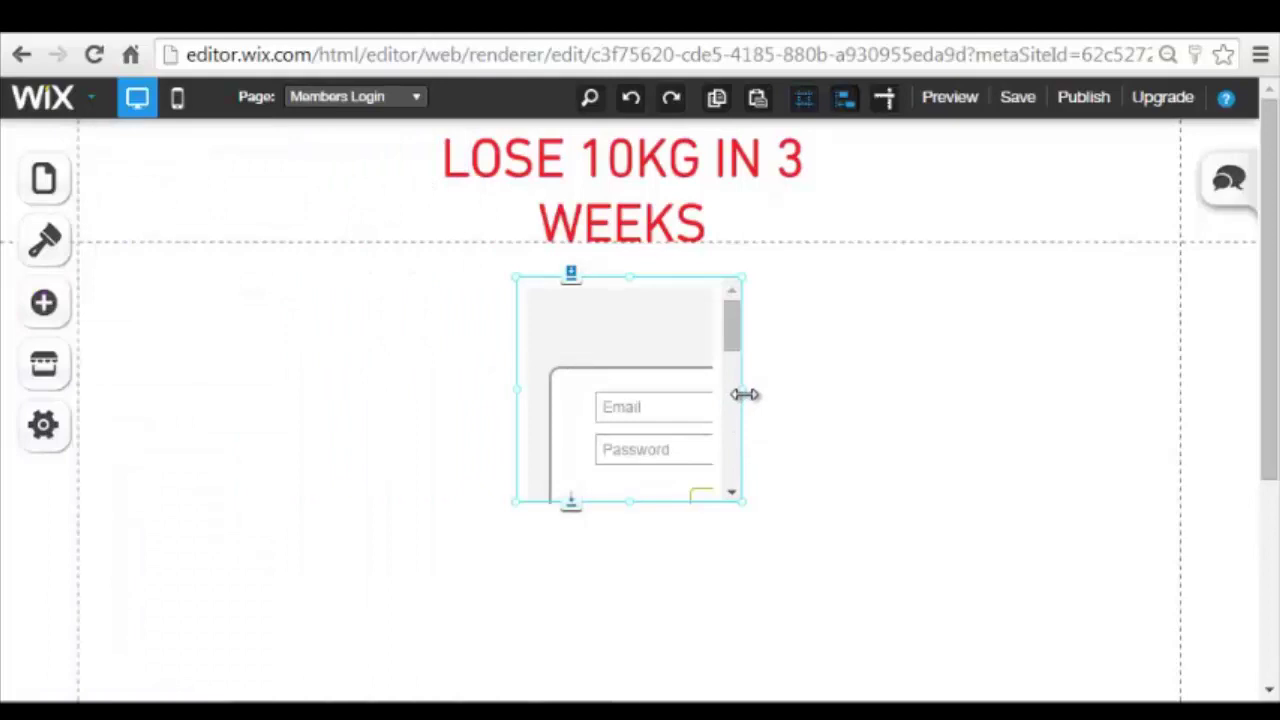
pyautogui.moveTo(829, 389); pyautogui.dragTo(1171, 380)
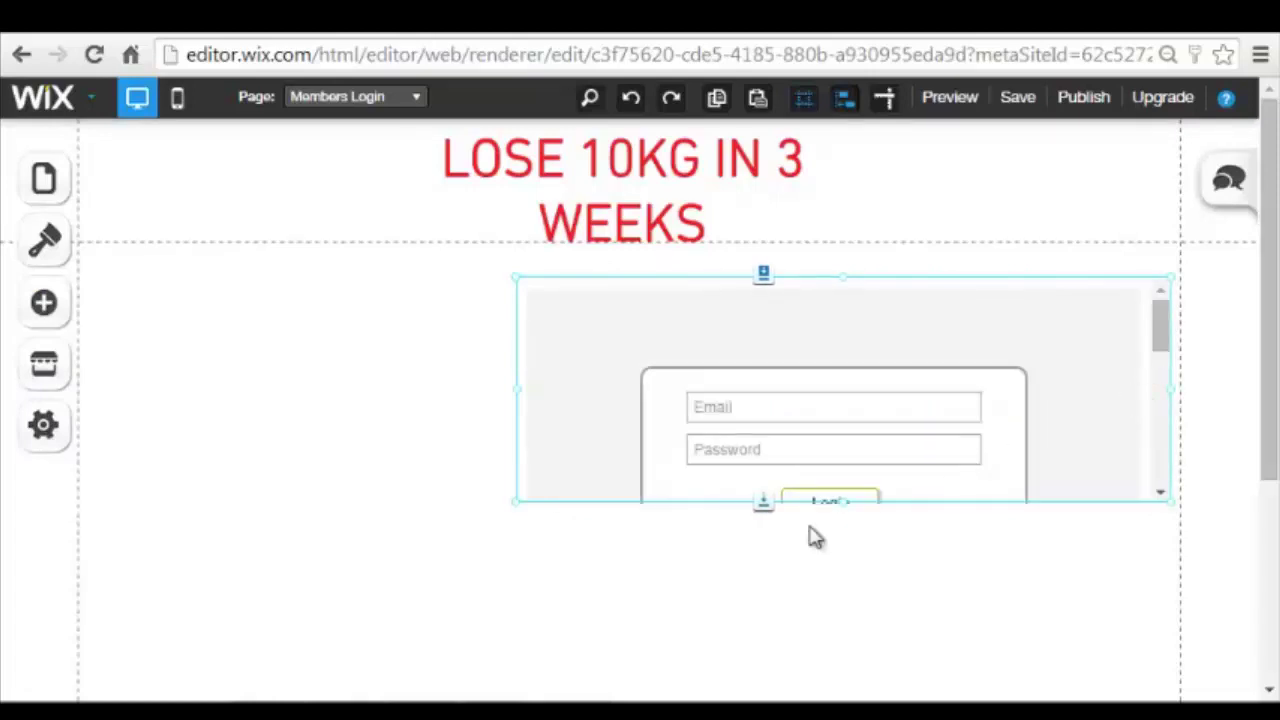
pyautogui.moveTo(840, 502); pyautogui.dragTo(846, 688)
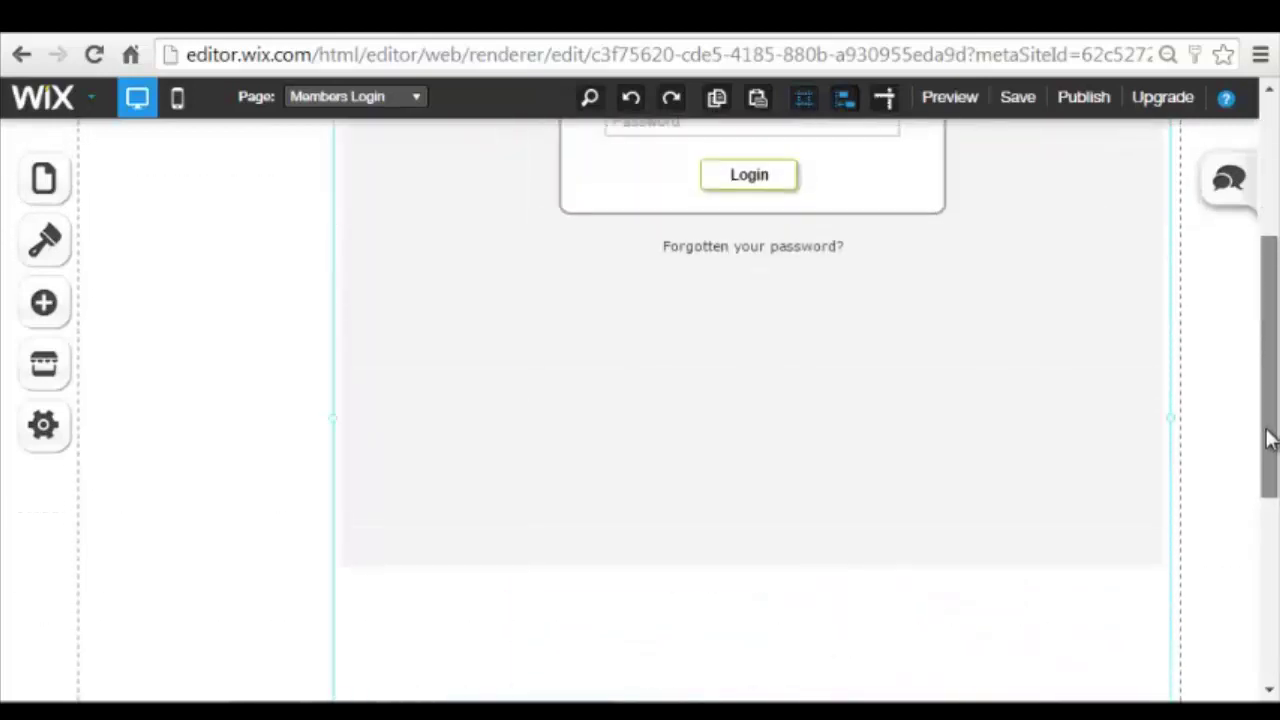
pyautogui.moveTo(1269, 409); pyautogui.dragTo(1269, 337)
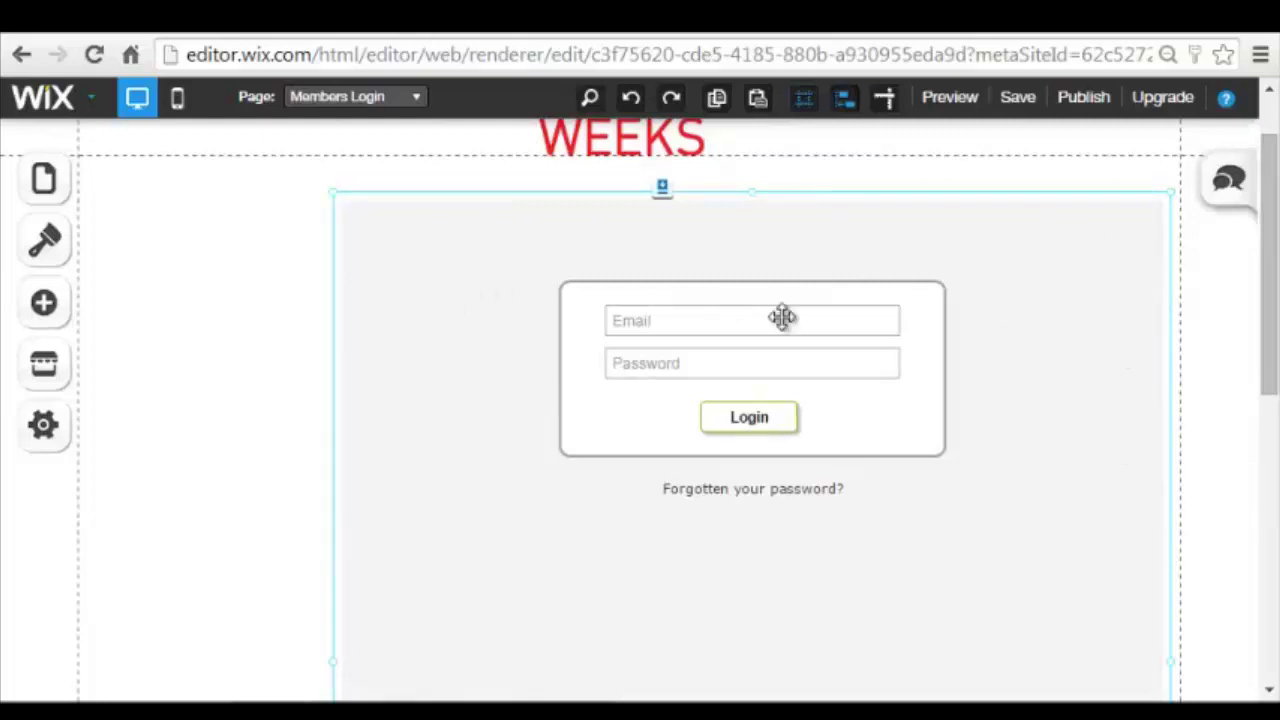
pyautogui.moveTo(1274, 368); pyautogui.dragTo(1274, 471)
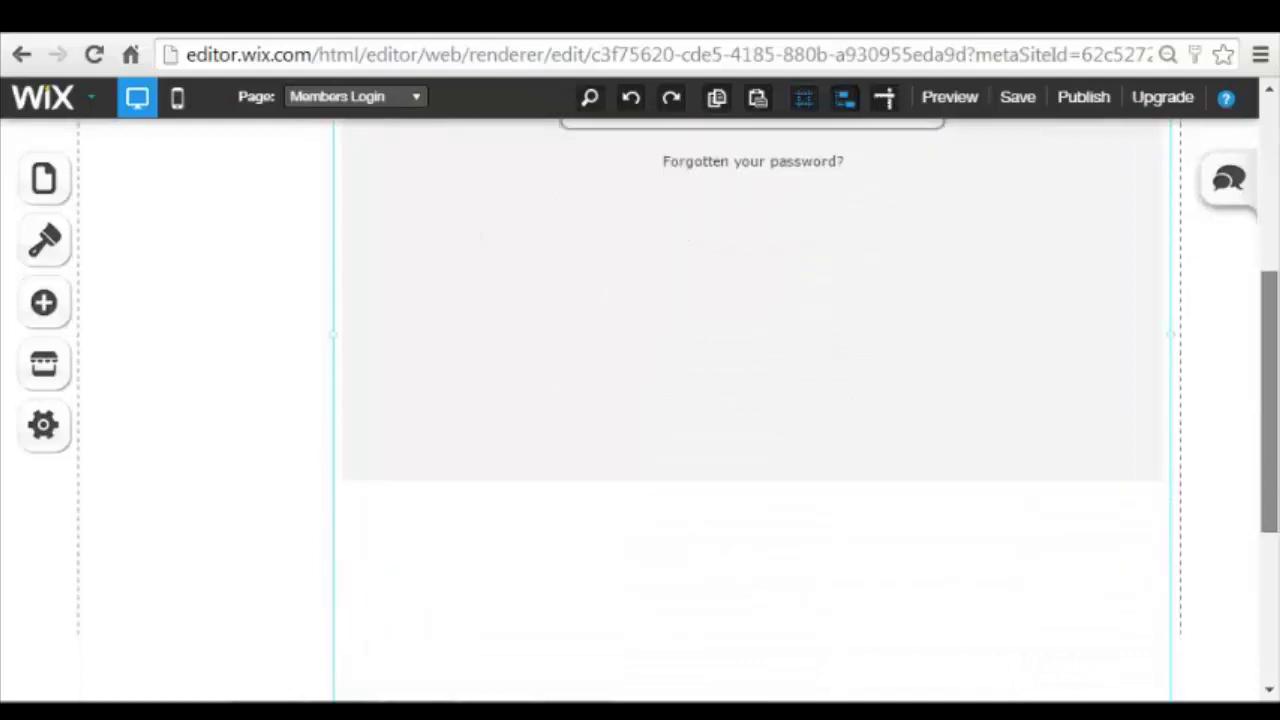
pyautogui.moveTo(1274, 471); pyautogui.dragTo(1274, 386)
# - Move the login strip left to centre it under the heading, and save the site
pyautogui.scroll(3, 760, 400)
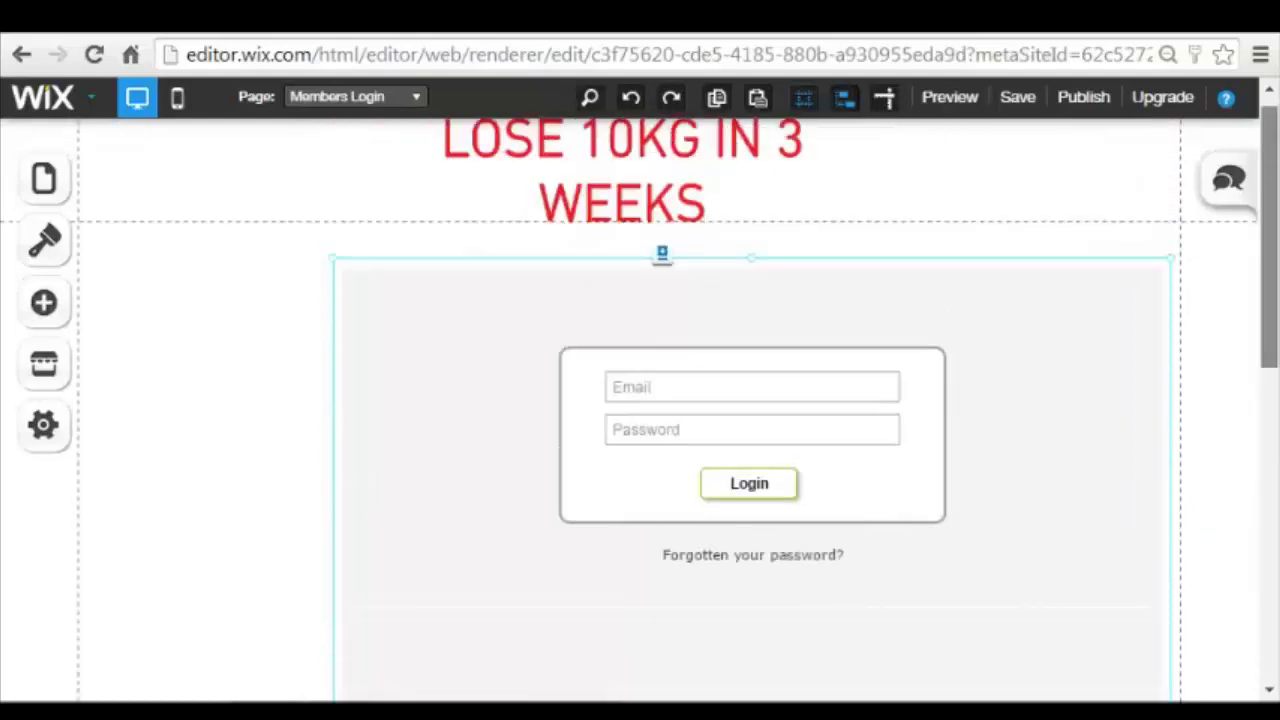
pyautogui.moveTo(735, 313); pyautogui.dragTo(627, 315)
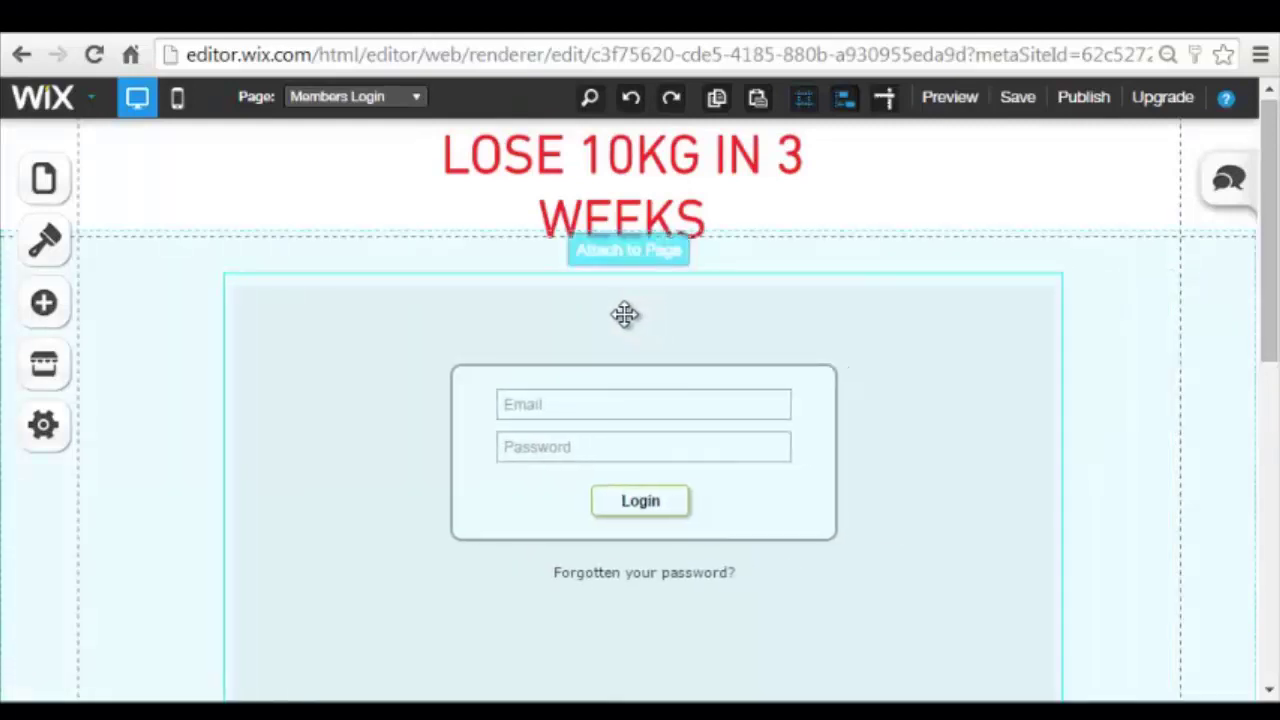
pyautogui.moveTo(627, 315); pyautogui.dragTo(624, 315)
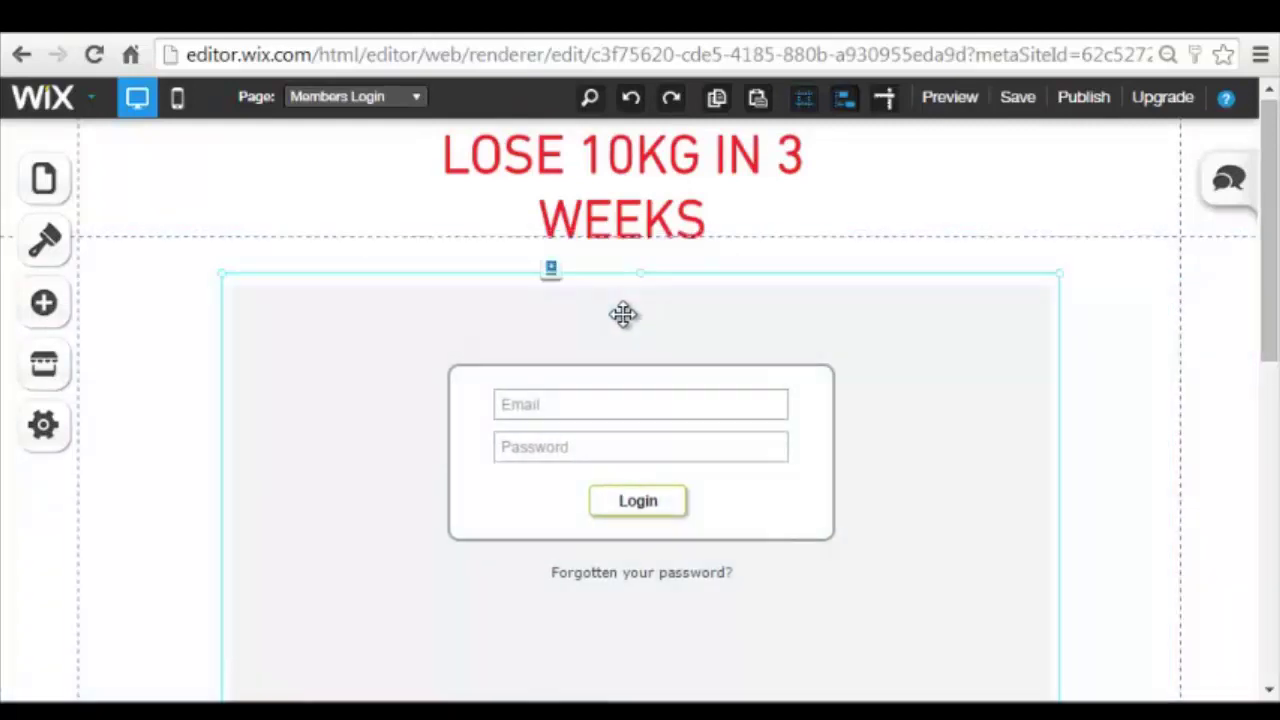
pyautogui.click(1122, 330)
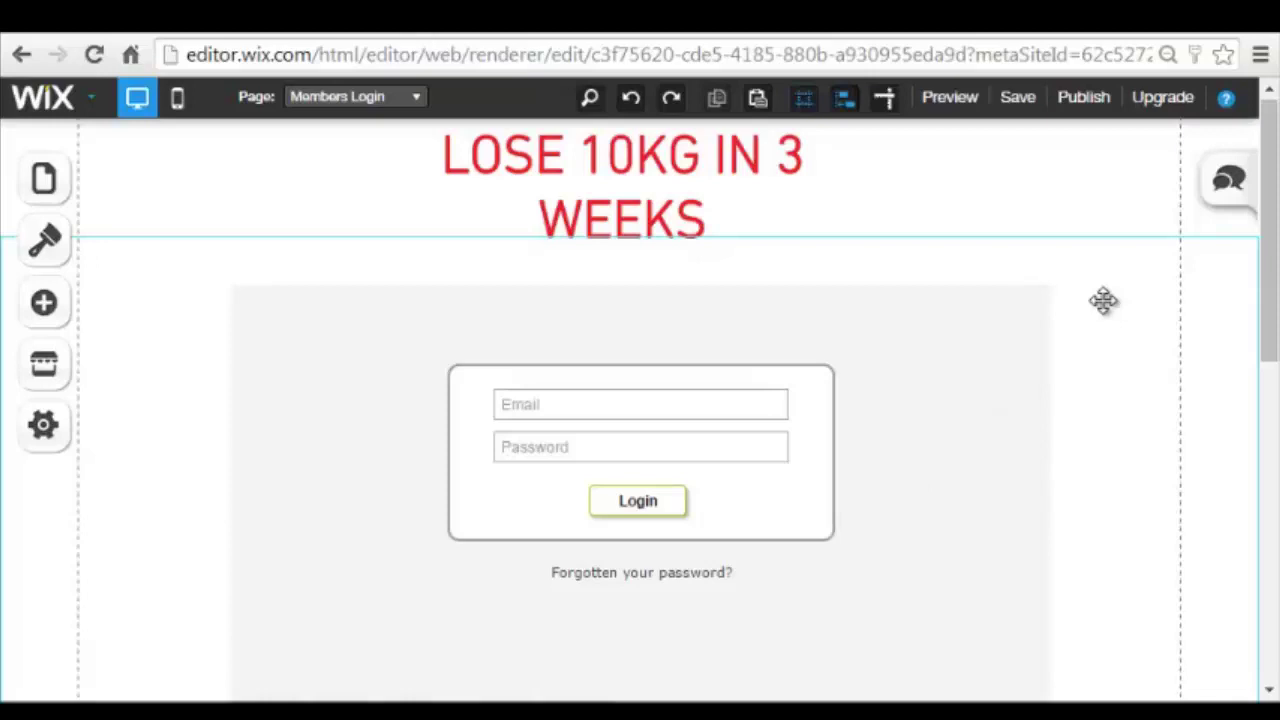
pyautogui.click(1020, 100)
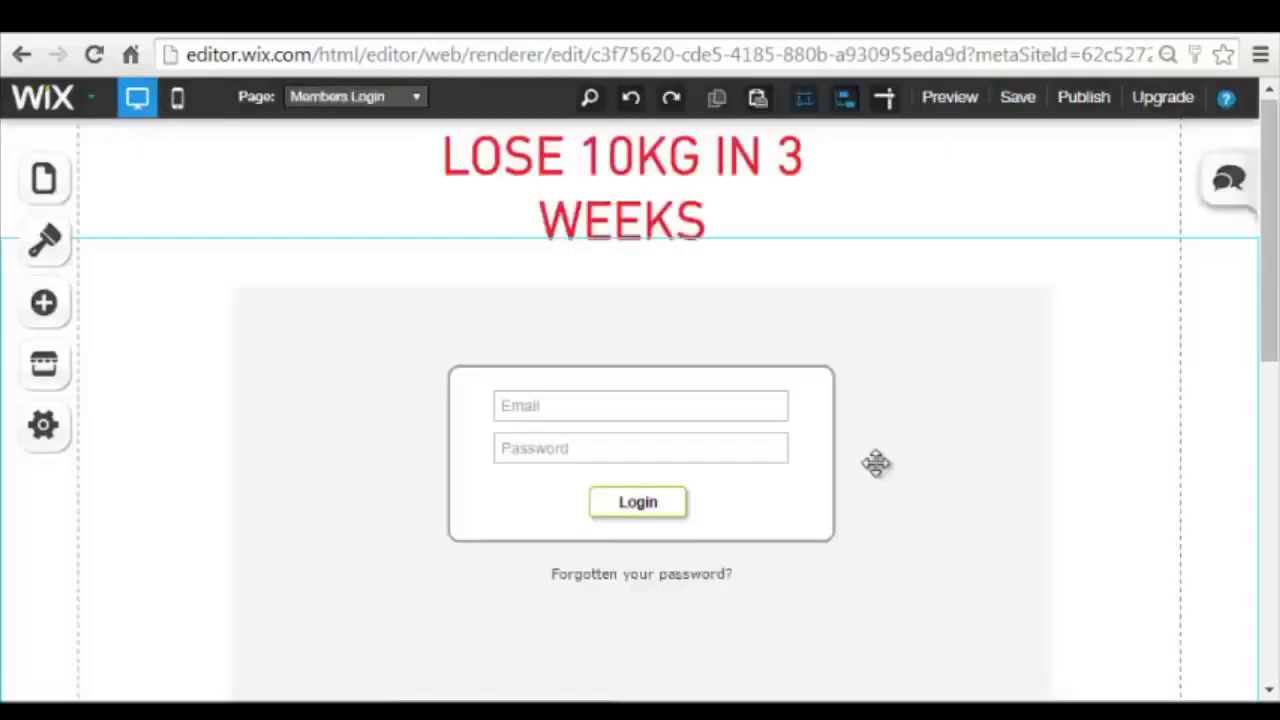
# - Publish the site and copy the live Members Login page address
pyautogui.click(1080, 106)
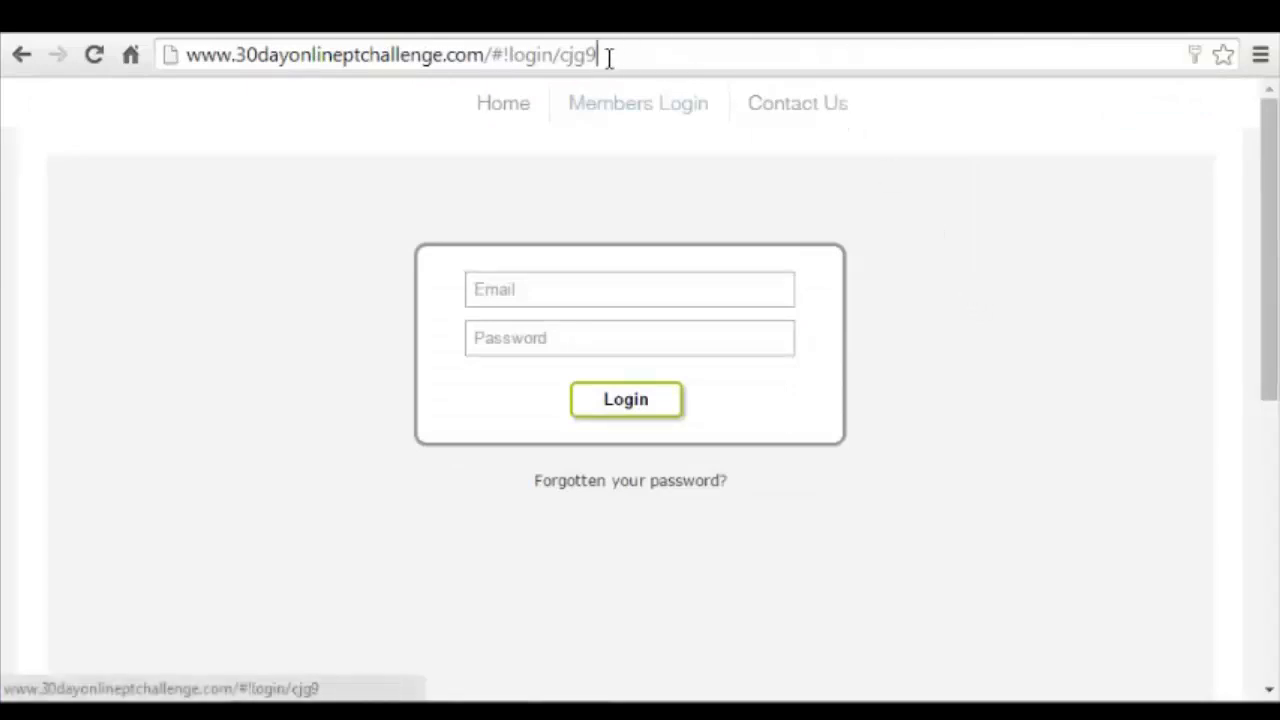
pyautogui.moveTo(608, 57); pyautogui.dragTo(186, 60)
pyautogui.rightClick(280, 60)
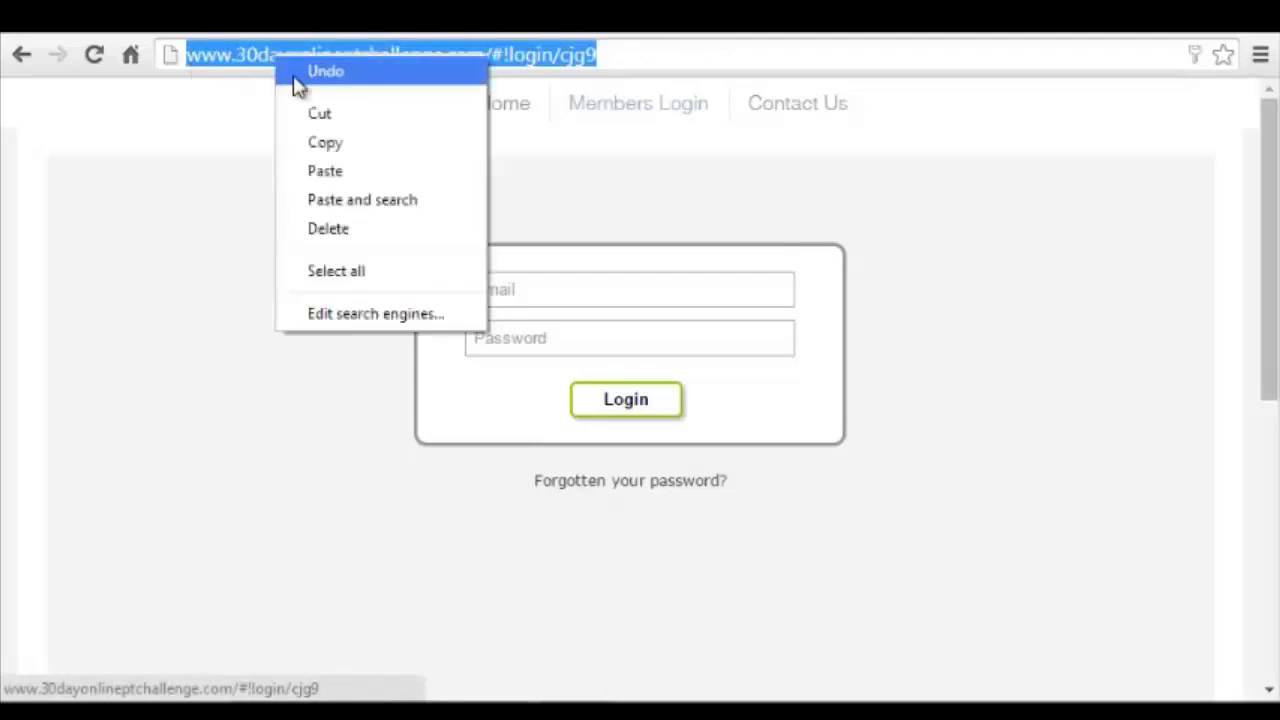
pyautogui.click(323, 138)
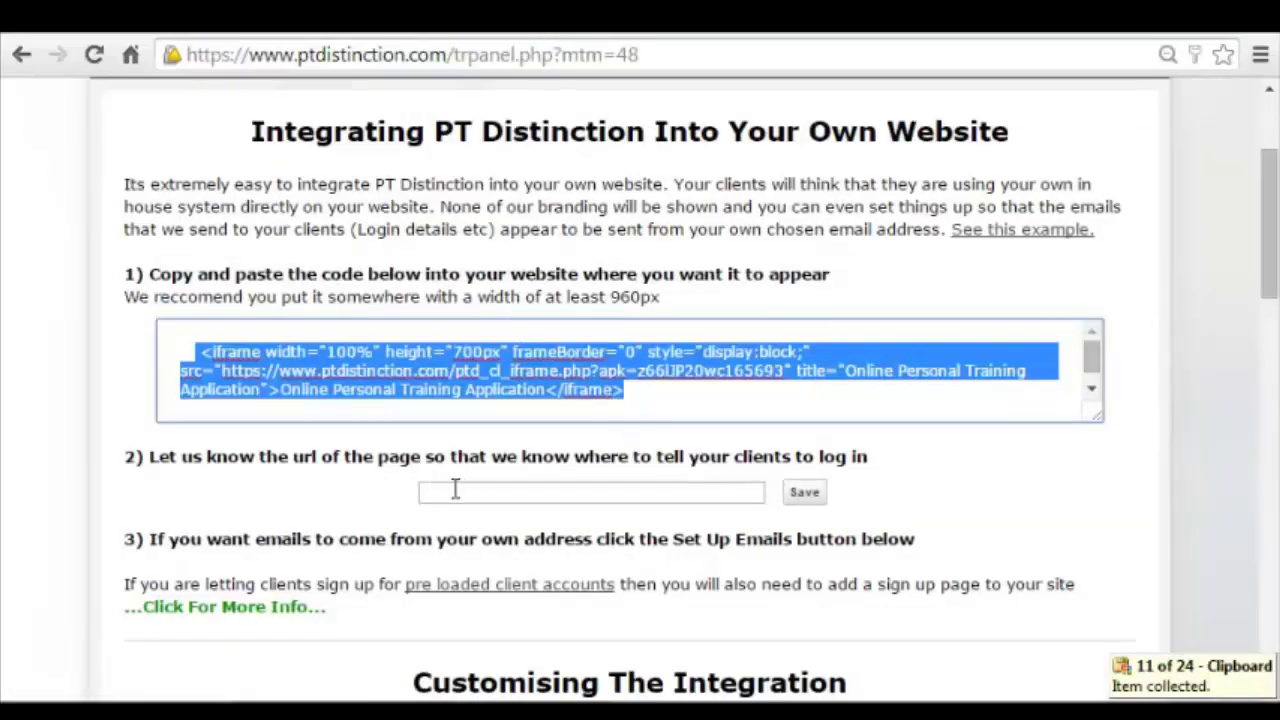
# - Paste the live Members Login address into the step 2 client login URL field
pyautogui.click(455, 490)
pyautogui.rightClick(455, 492)
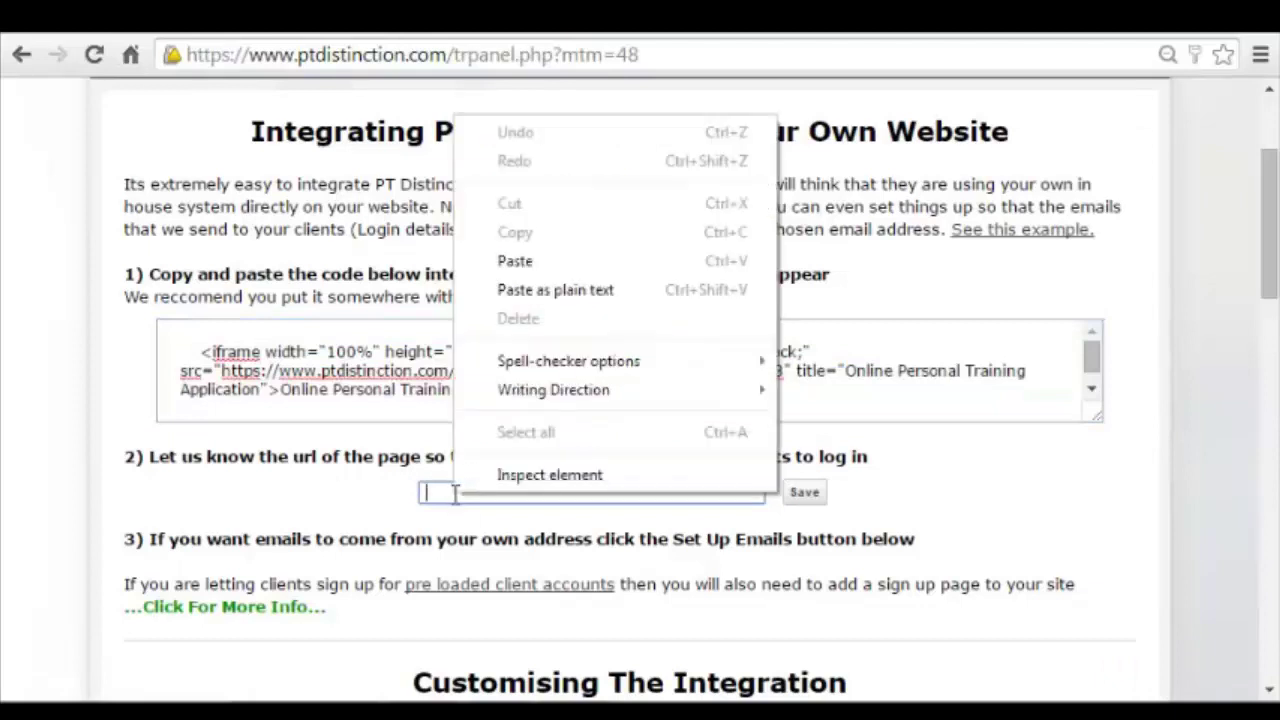
pyautogui.click(516, 262)
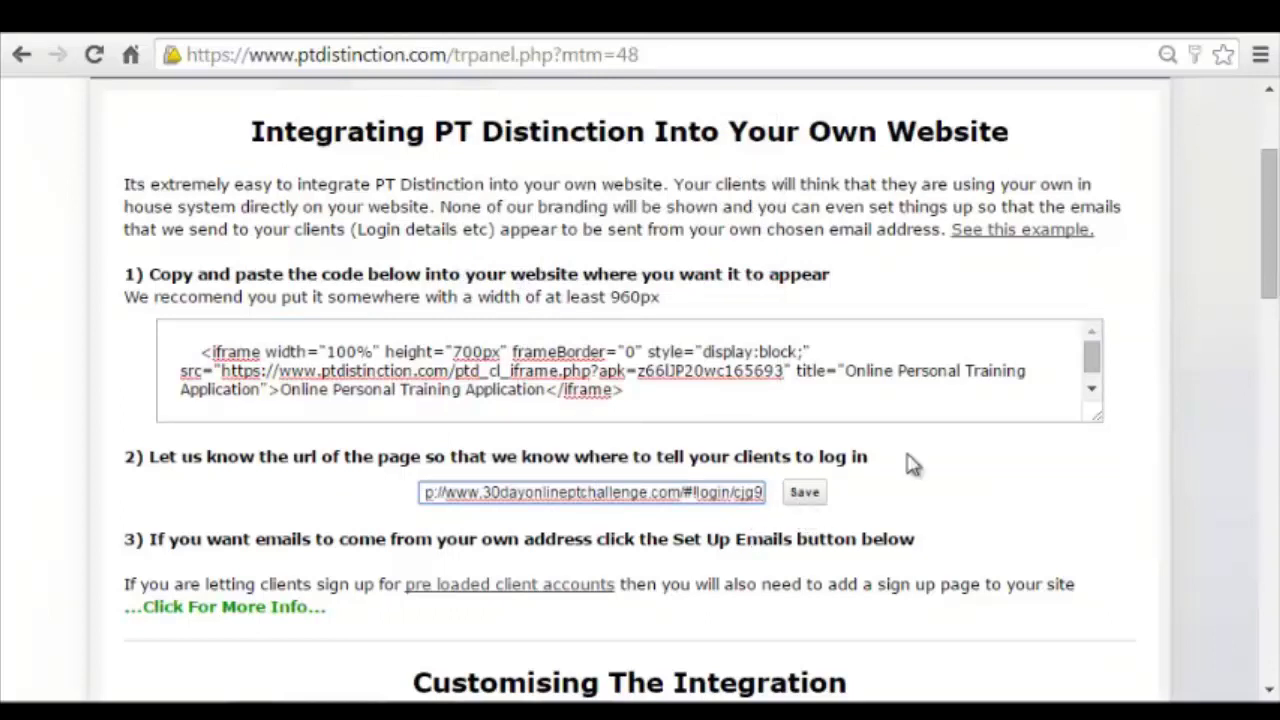
pyautogui.moveTo(1270, 292); pyautogui.dragTo(1274, 373)
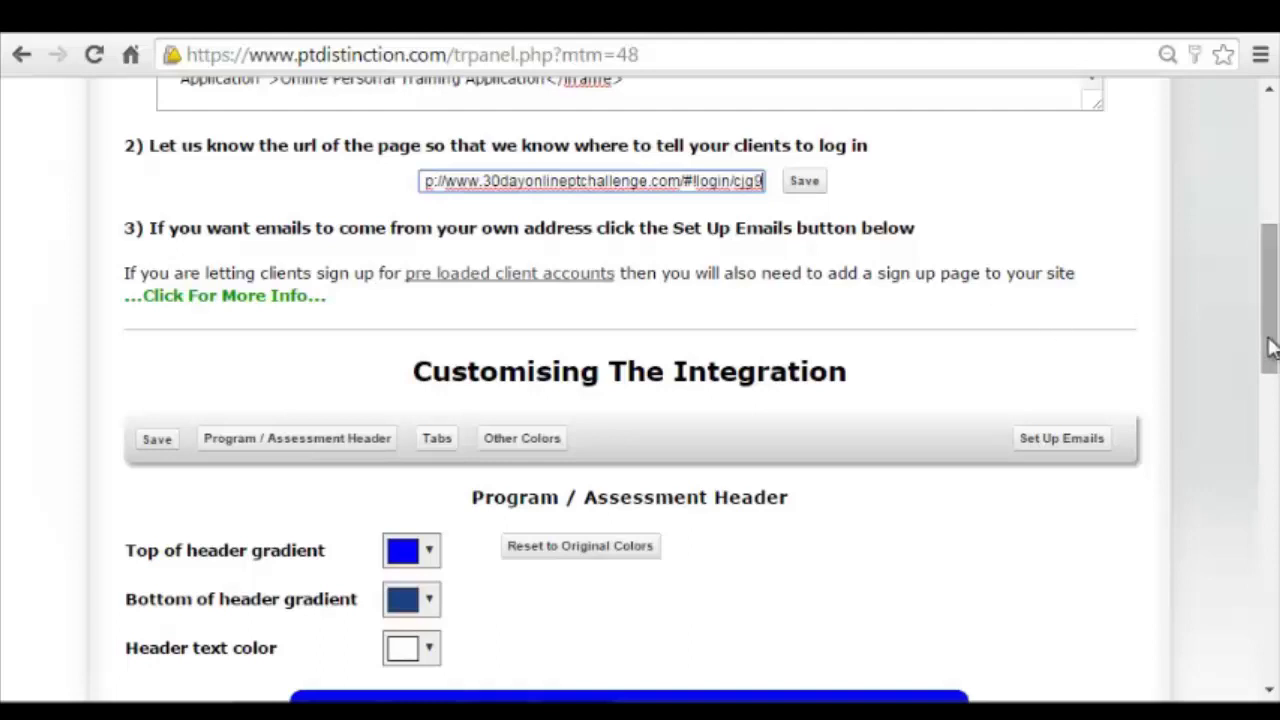
pyautogui.moveTo(1266, 346); pyautogui.dragTo(1272, 372)
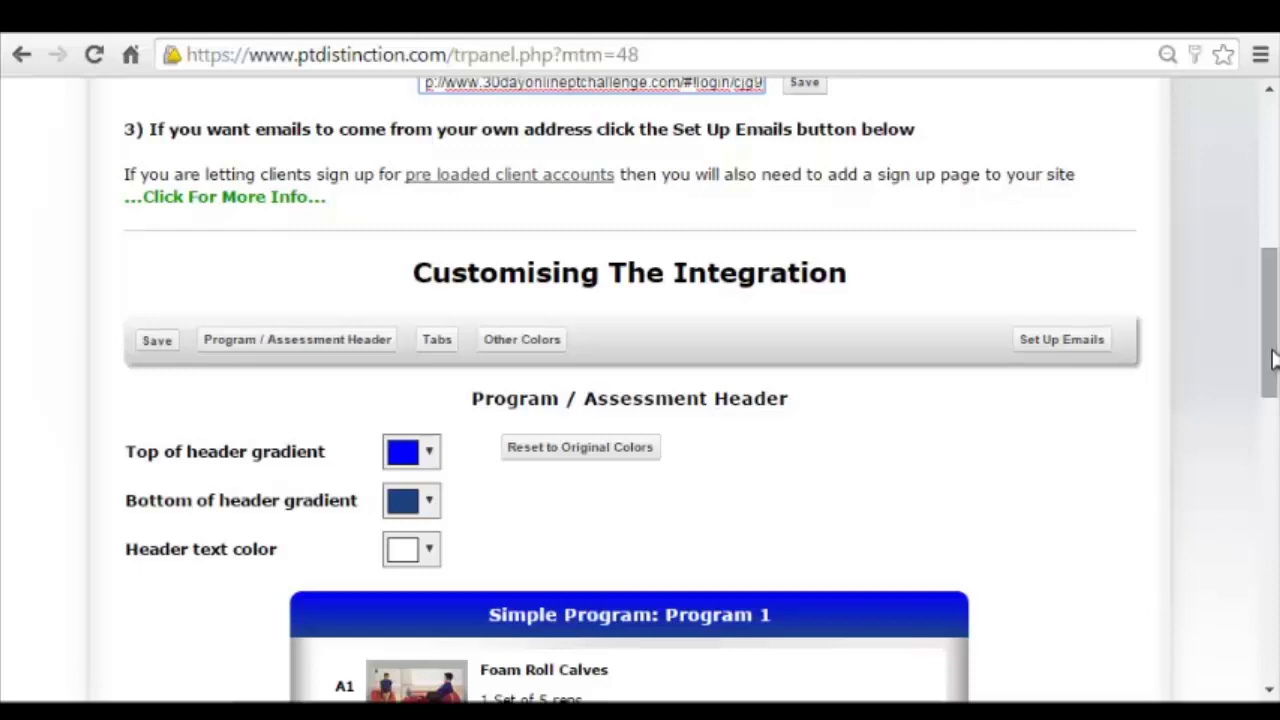
pyautogui.moveTo(1273, 360); pyautogui.dragTo(1272, 349)
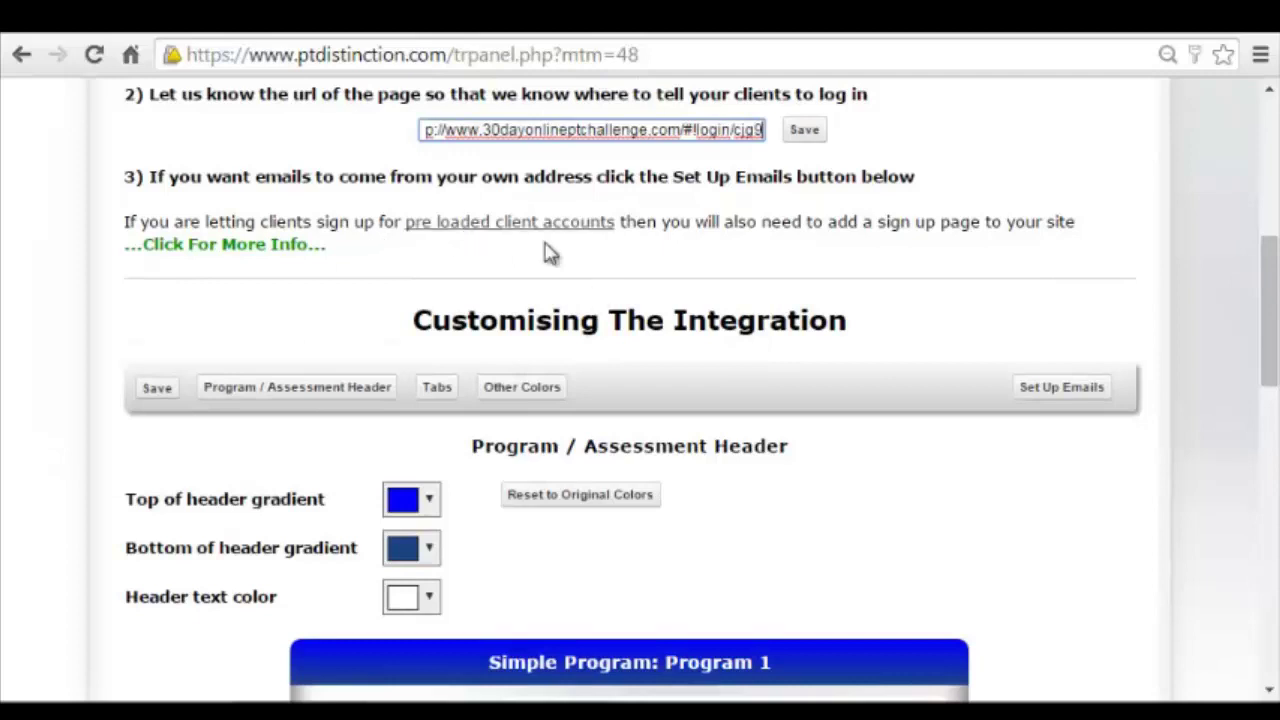
# - Start the email setup and select Gmail as the email provider
pyautogui.click(1053, 390)
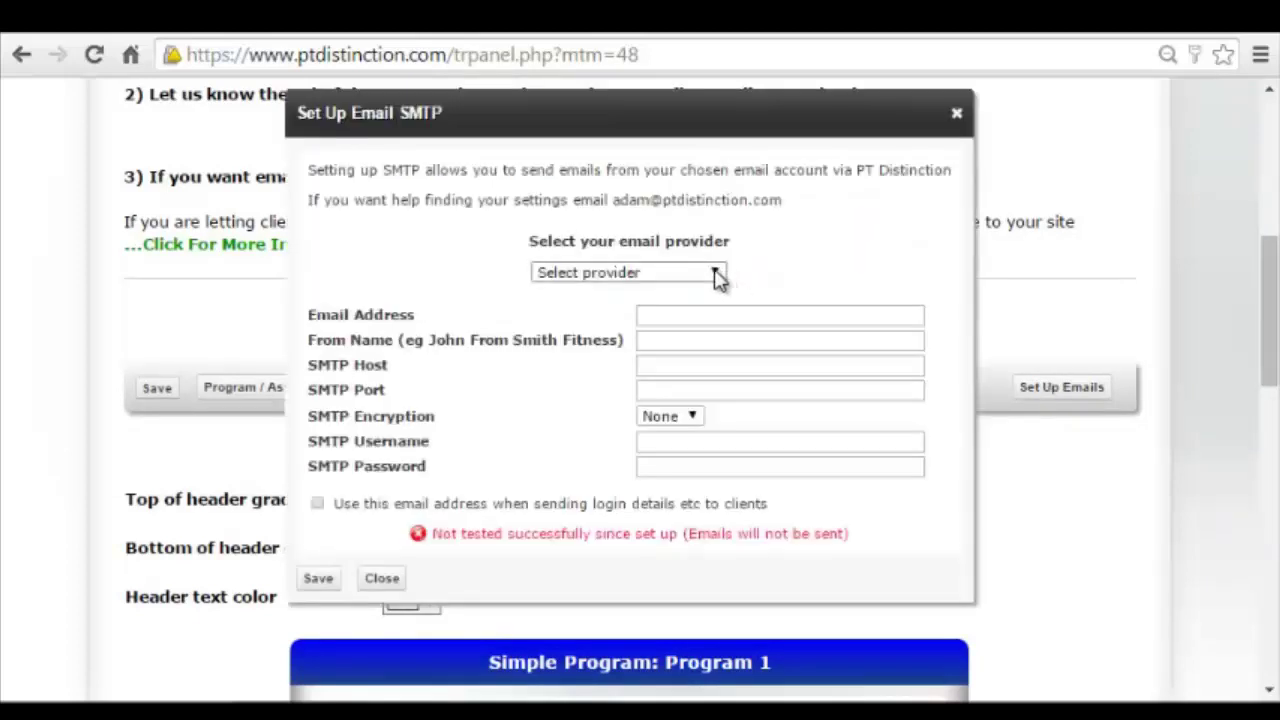
pyautogui.click(718, 276)
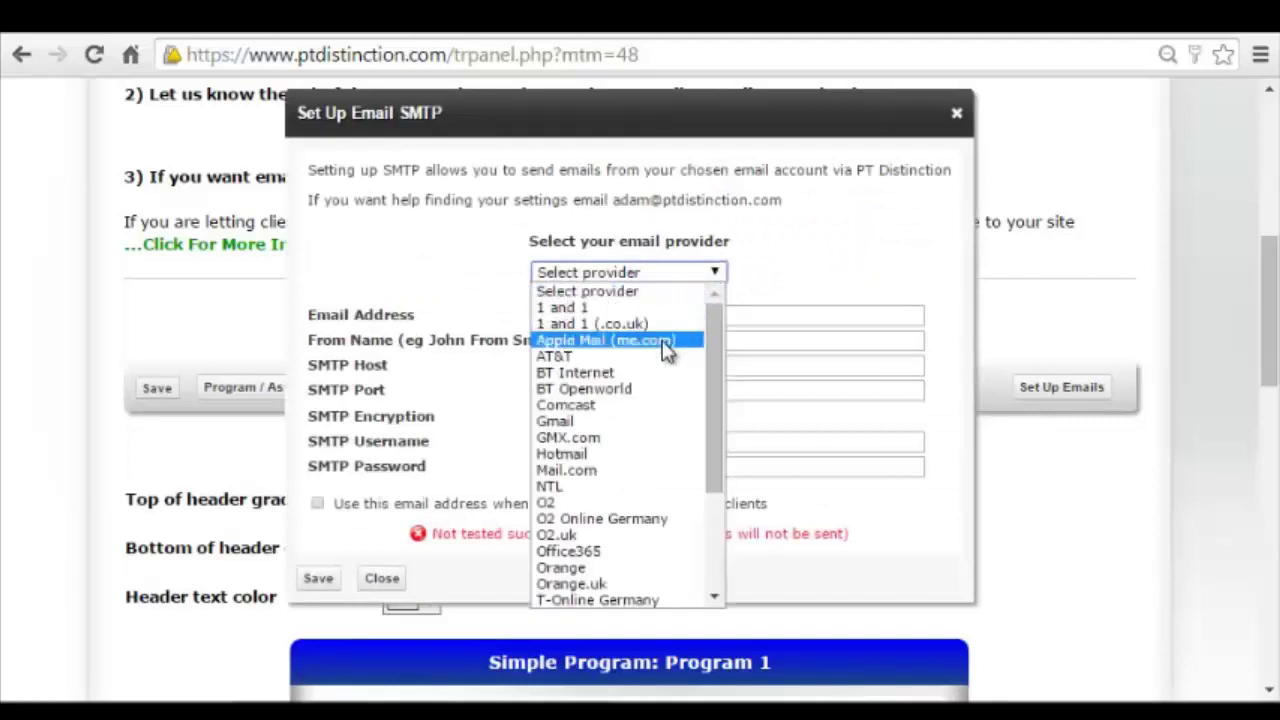
pyautogui.moveTo(713, 359)
pyautogui.mouseDown()
pyautogui.moveTo(707, 443)
pyautogui.moveTo(709, 362)
pyautogui.mouseUp()
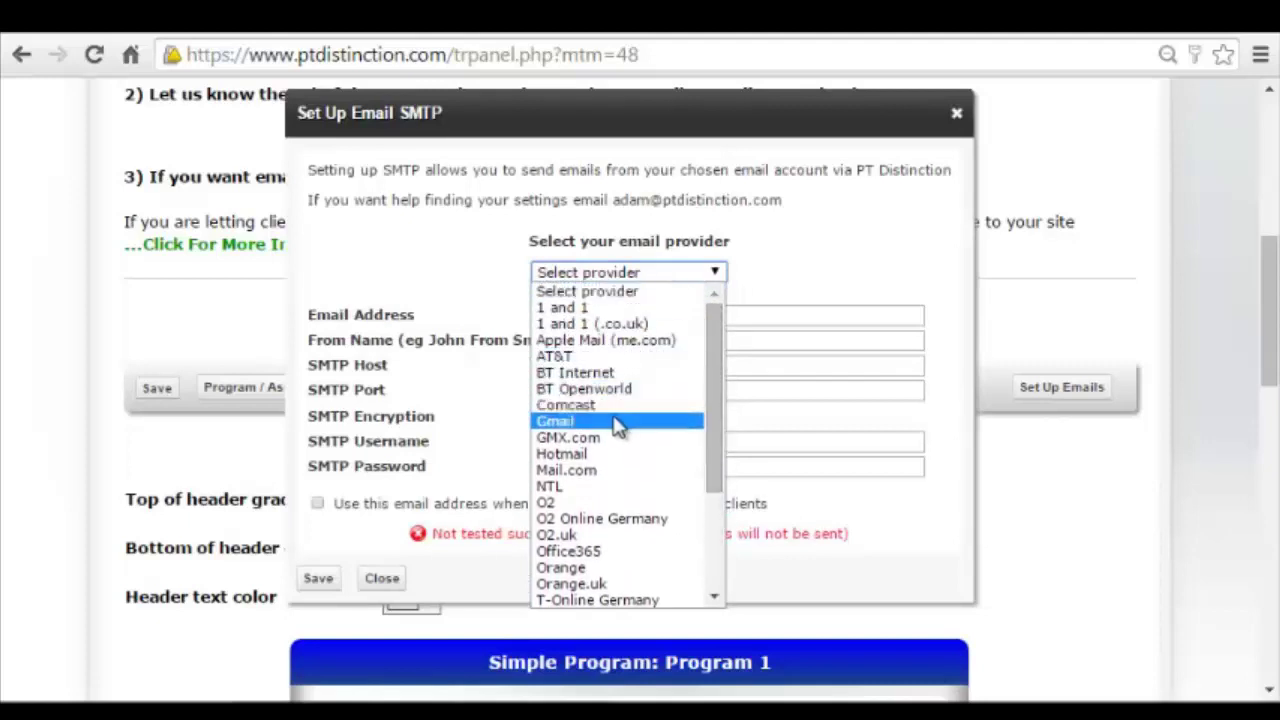
pyautogui.click(619, 428)
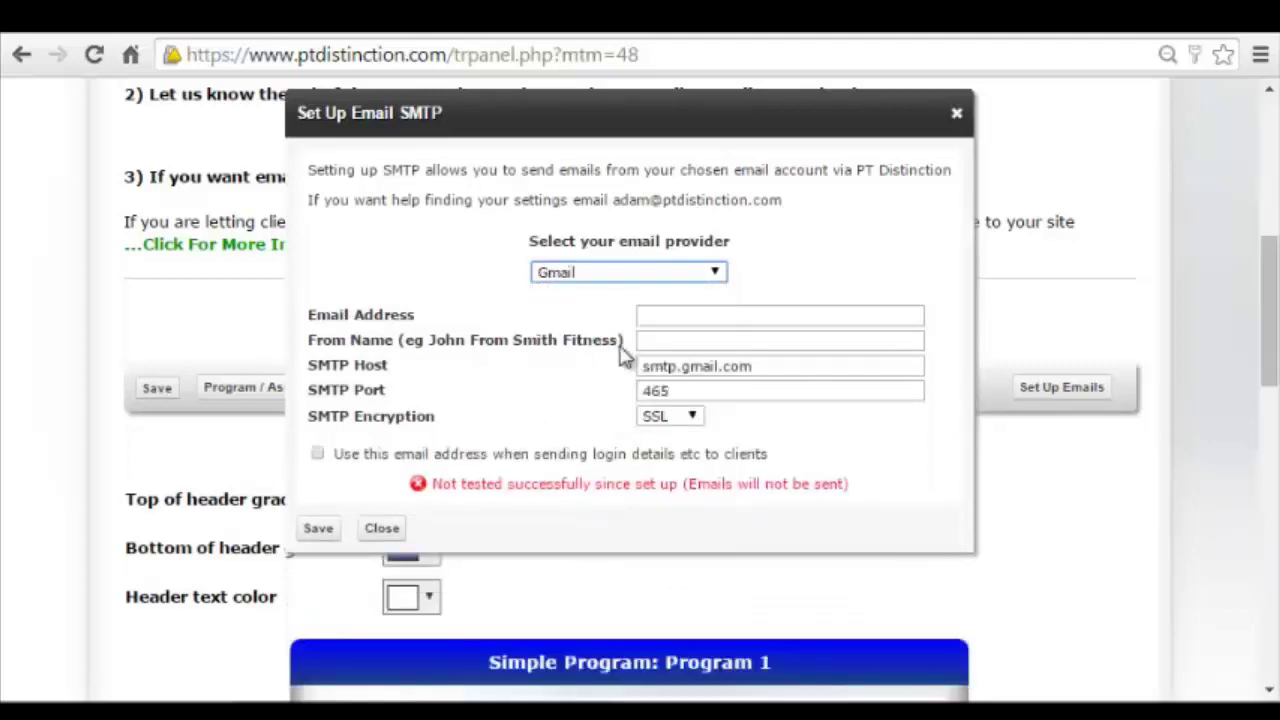
# - Enter the sender email address and From Name, and use it for client login emails
pyautogui.click(646, 314)
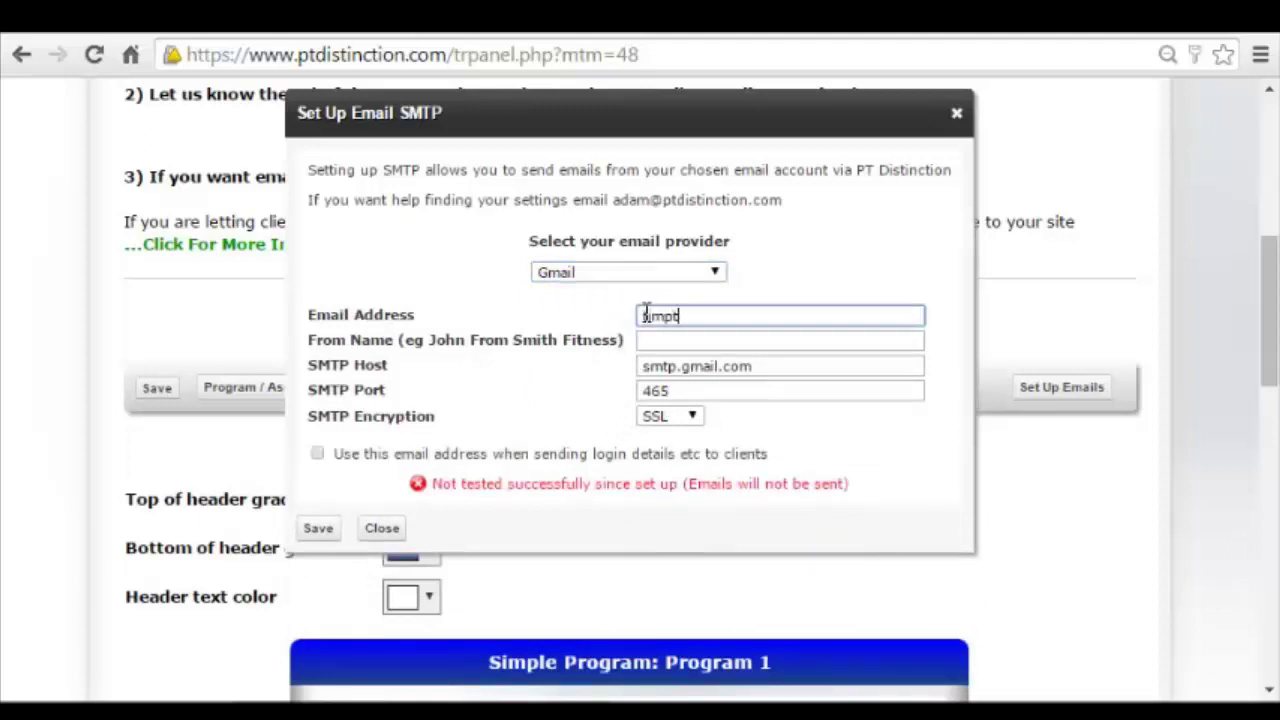
pyautogui.write('@gmail.com')
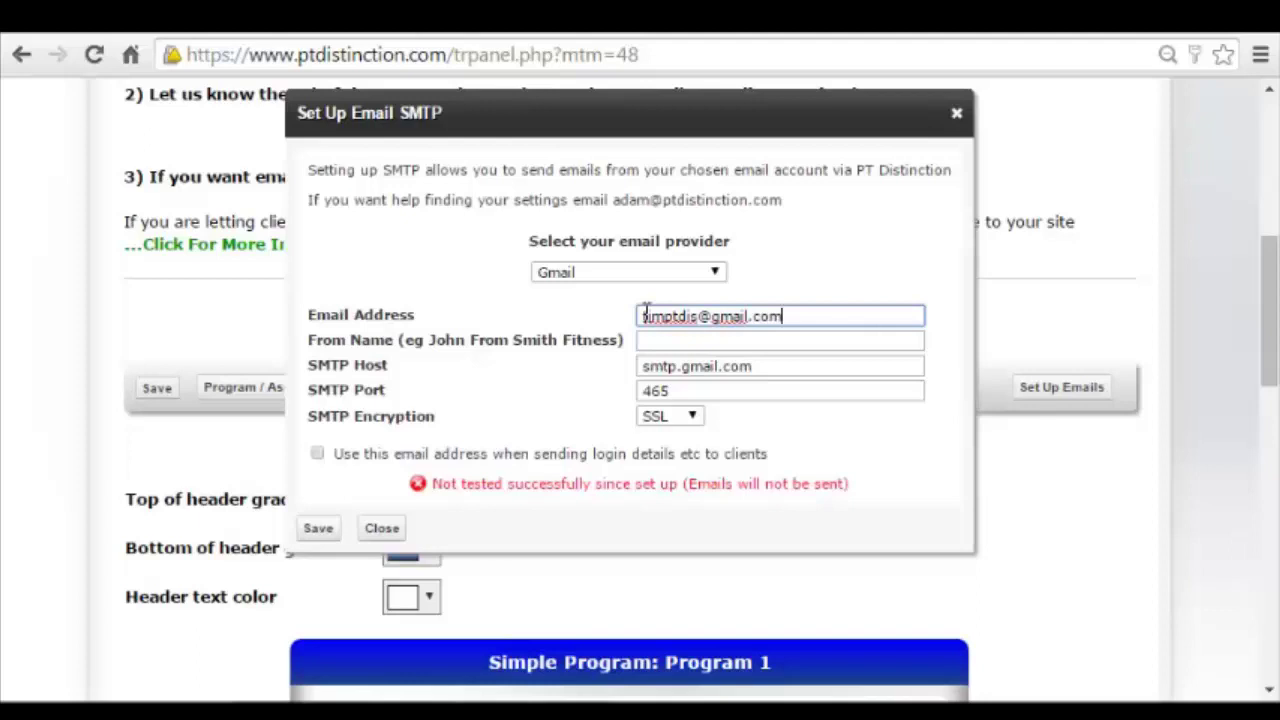
pyautogui.press('Tab')
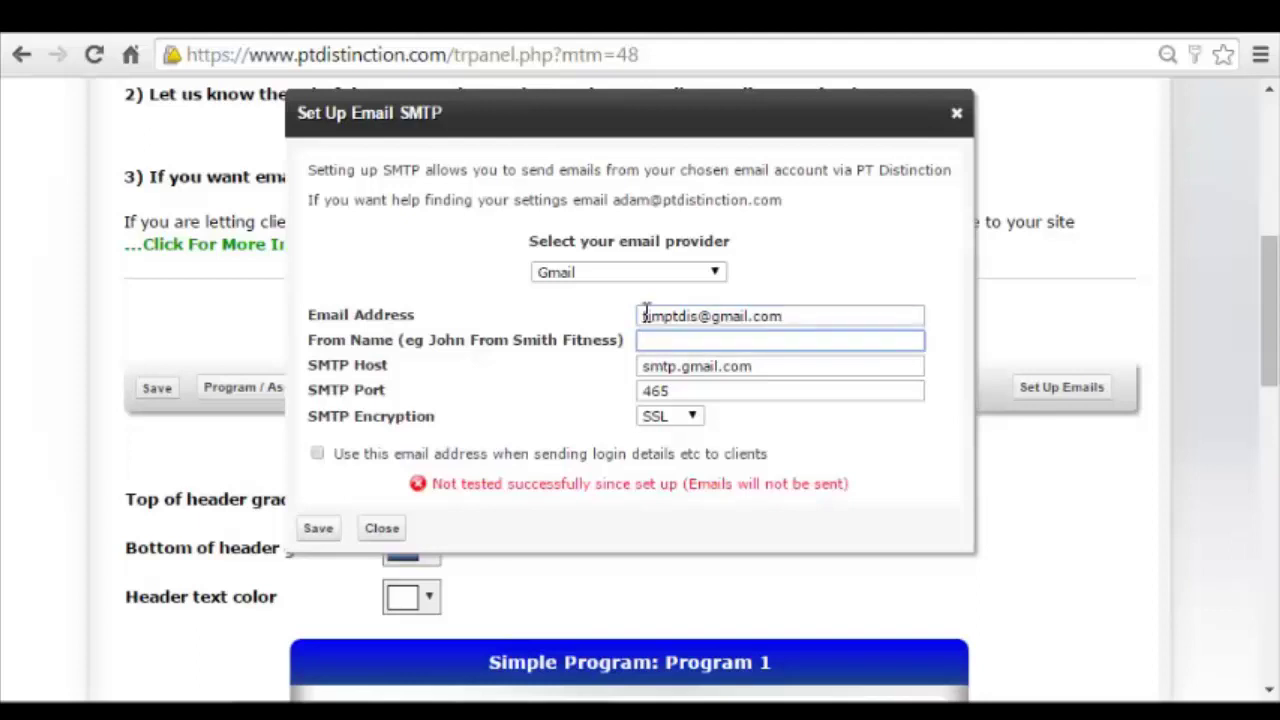
pyautogui.press('capslock')
pyautogui.write('Tim')
pyautogui.click(318, 455)
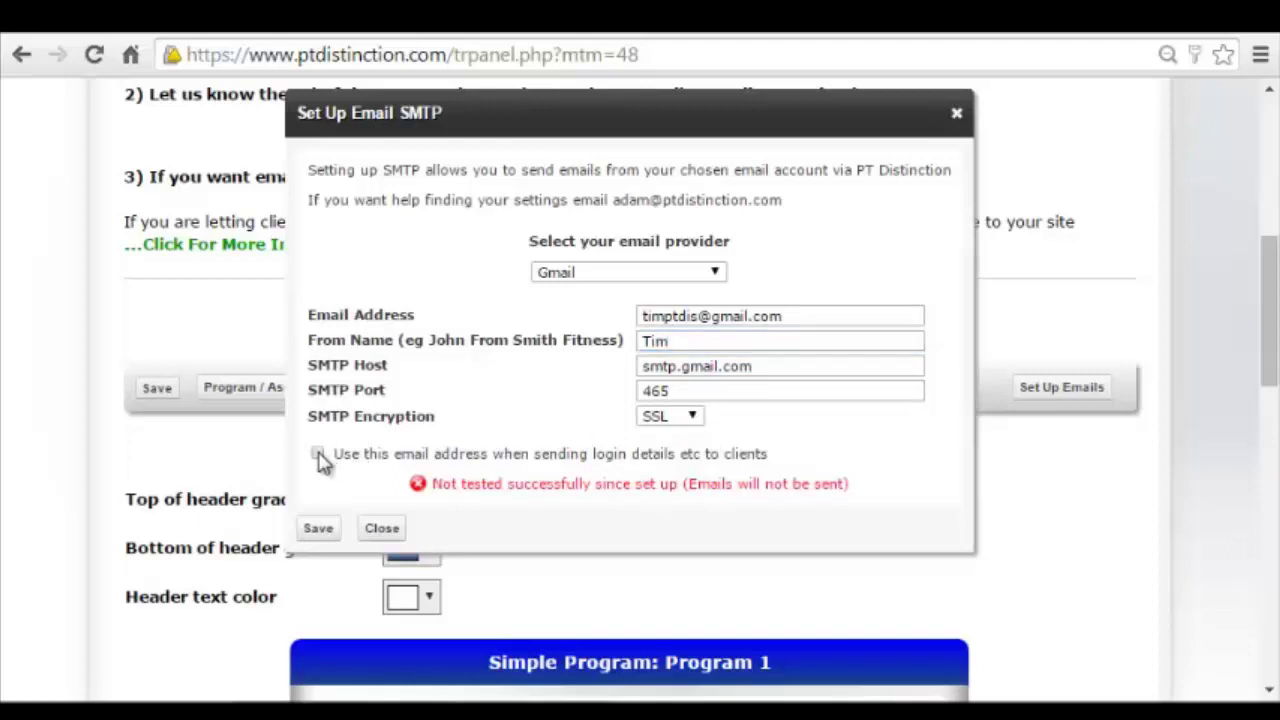
# - Save the Gmail SMTP settings and grant PT Distinction access to the Google mail account
pyautogui.click(316, 540)
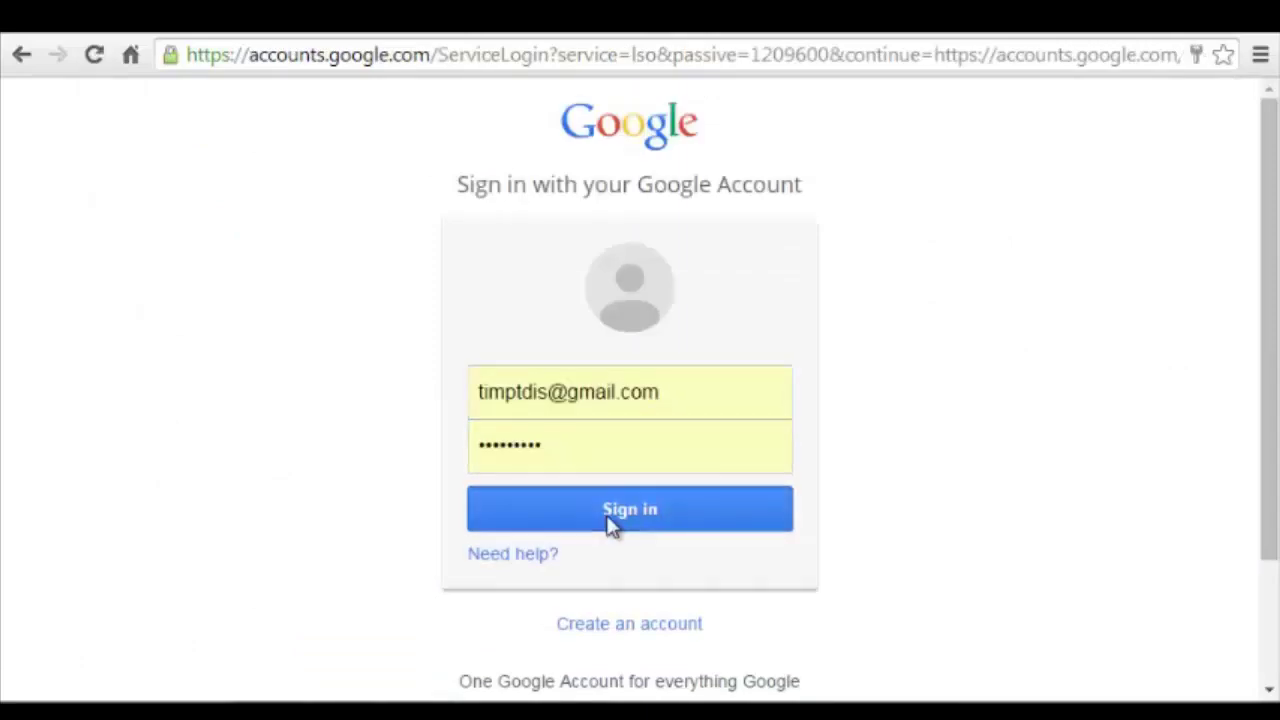
pyautogui.click(612, 527)
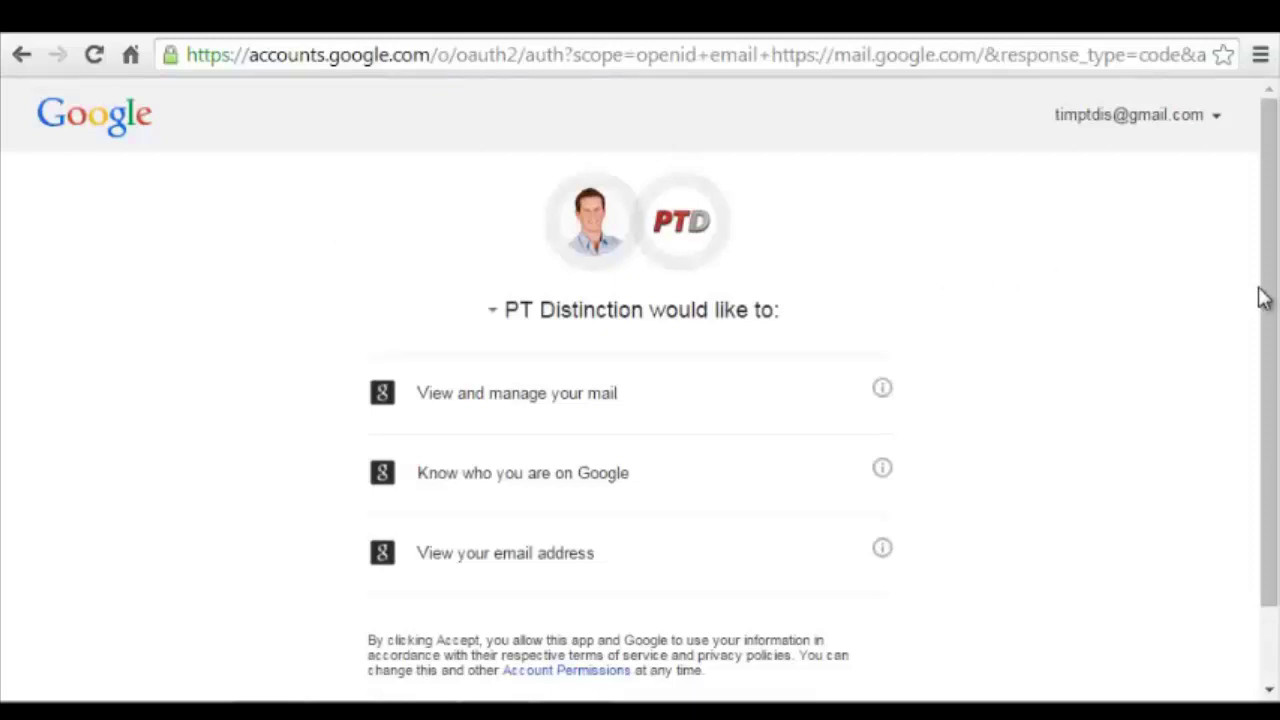
pyautogui.moveTo(1270, 285); pyautogui.dragTo(1270, 393)
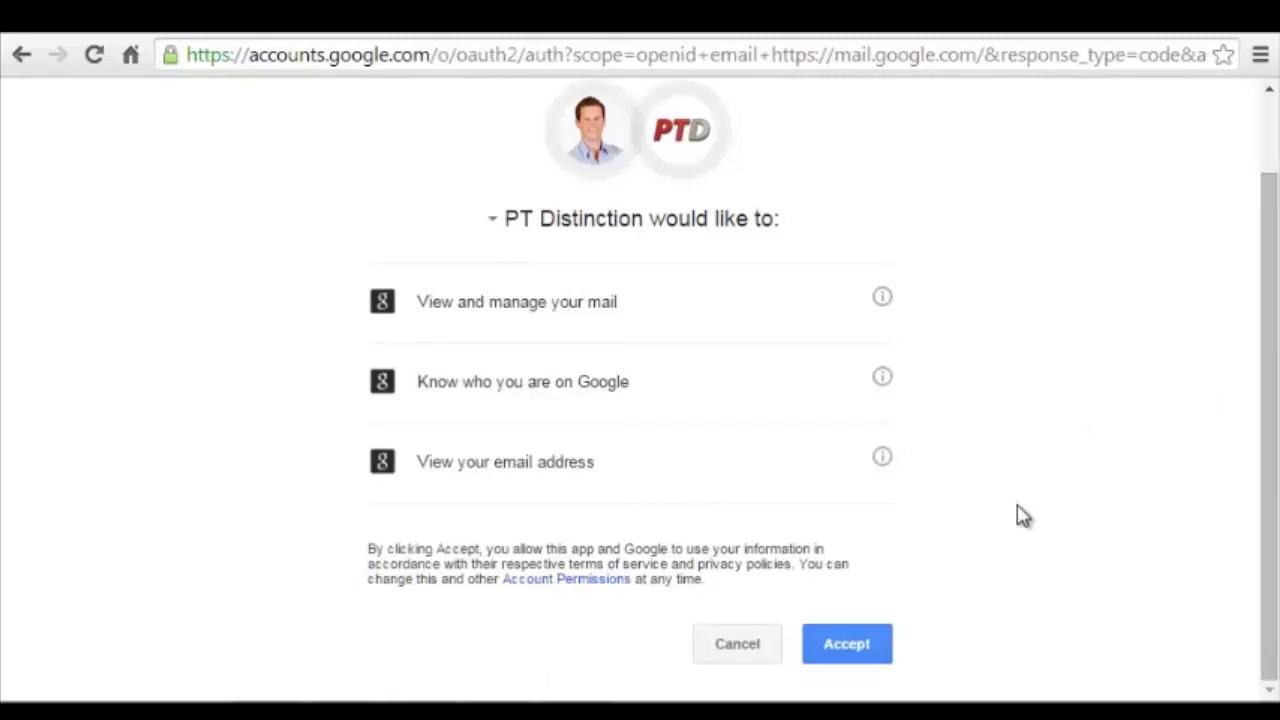
pyautogui.click(860, 645)
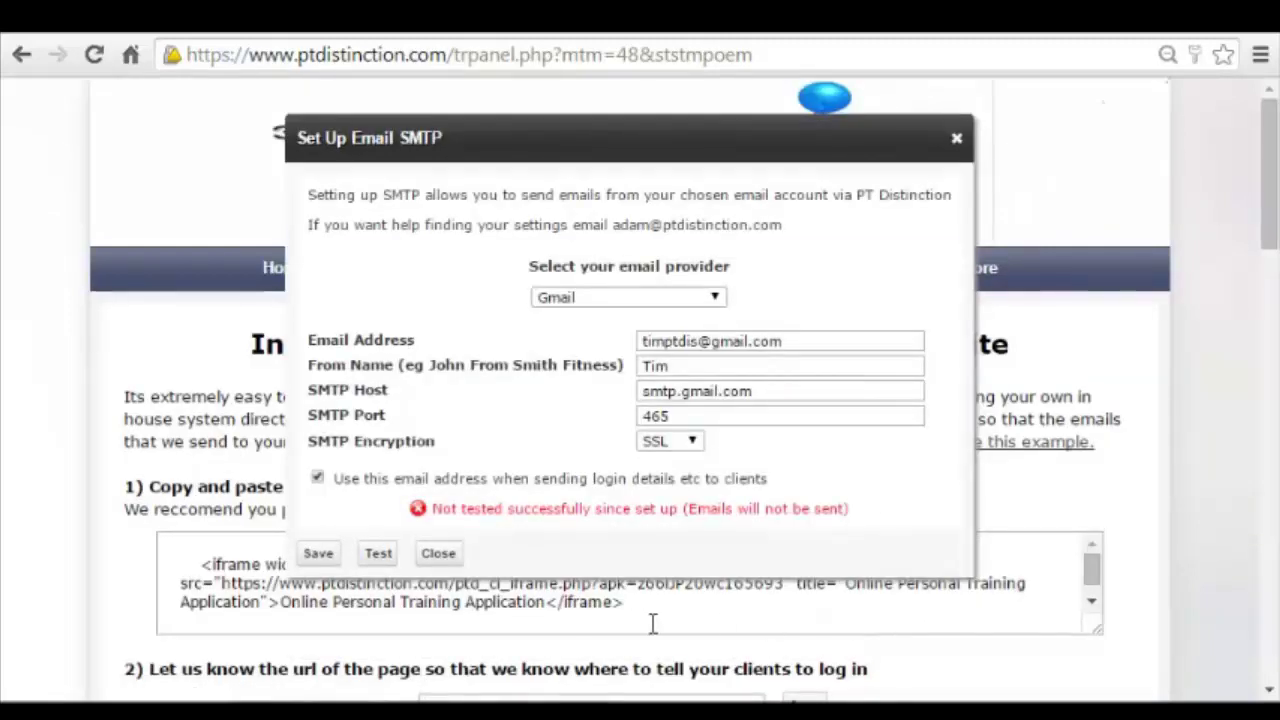
# - Send a test email through the Gmail SMTP settings, then close the Set Up Email SMTP dialog
pyautogui.click(378, 555)
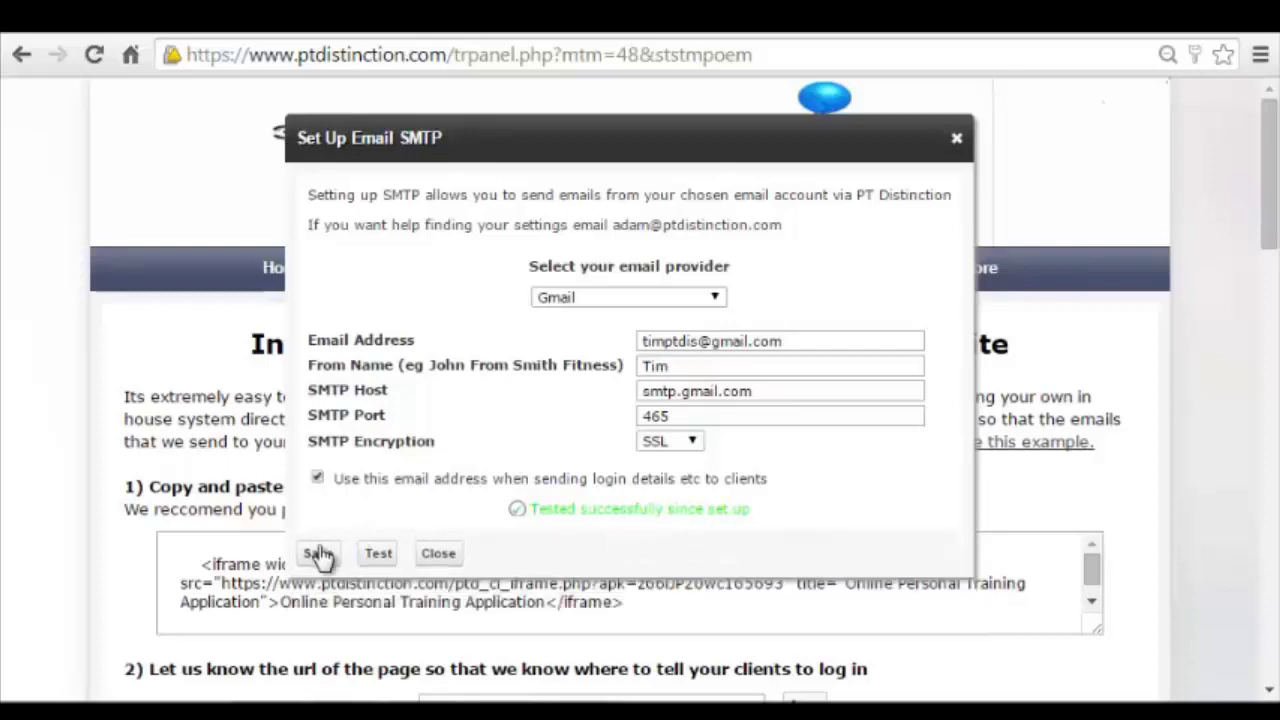
pyautogui.click(316, 558)
pyautogui.click(439, 556)
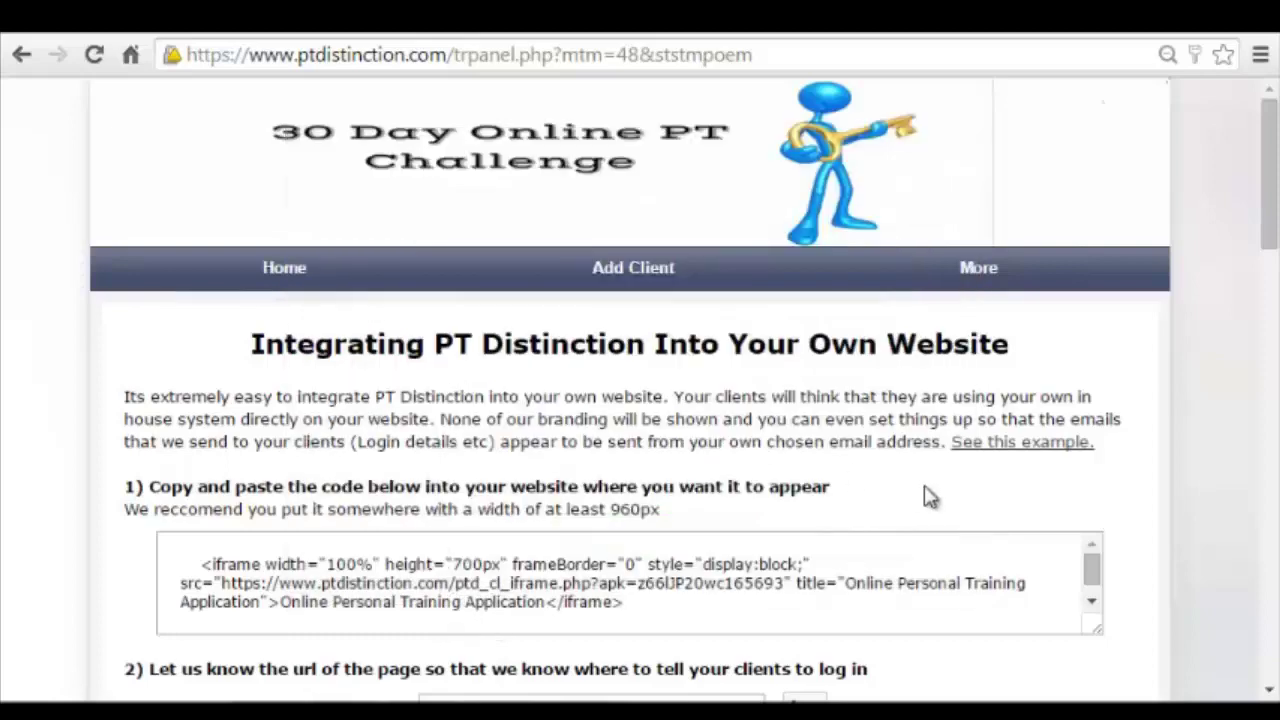
# - Set the bottom of the header gradient to black and save the integration colours
pyautogui.moveTo(1270, 226); pyautogui.dragTo(1272, 322)
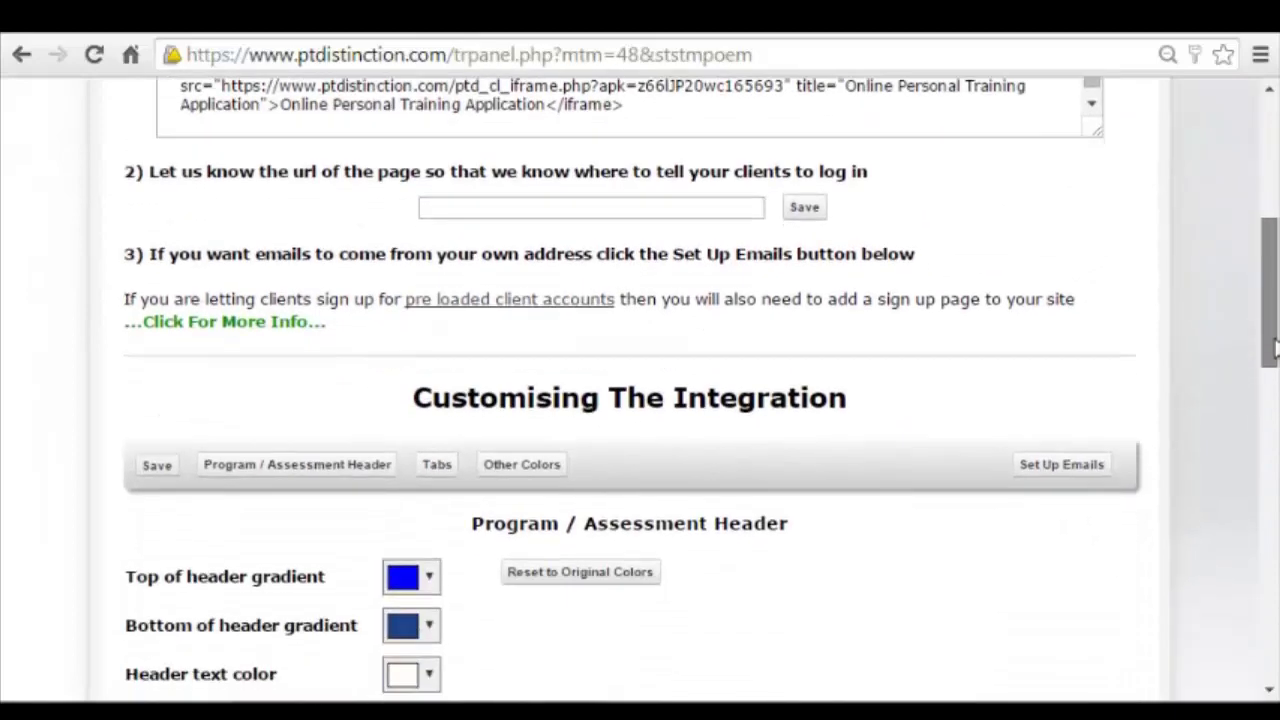
pyautogui.moveTo(1272, 322); pyautogui.dragTo(1272, 447)
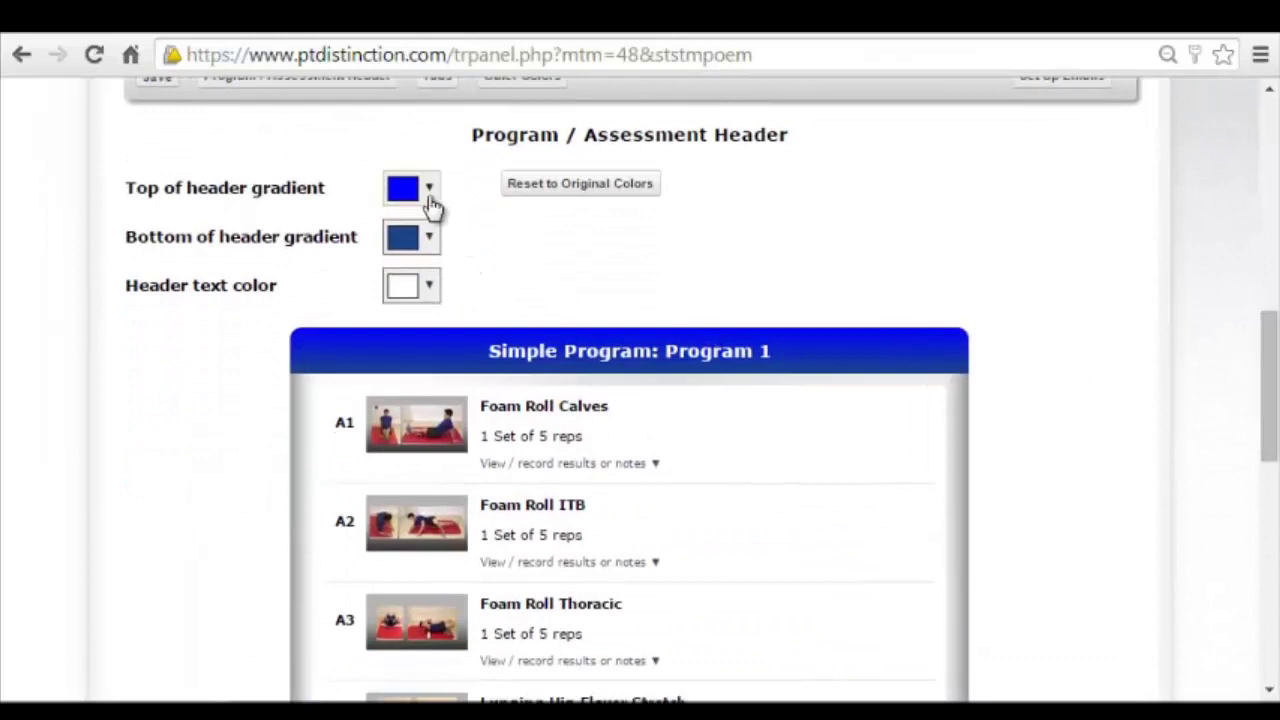
pyautogui.click(429, 190)
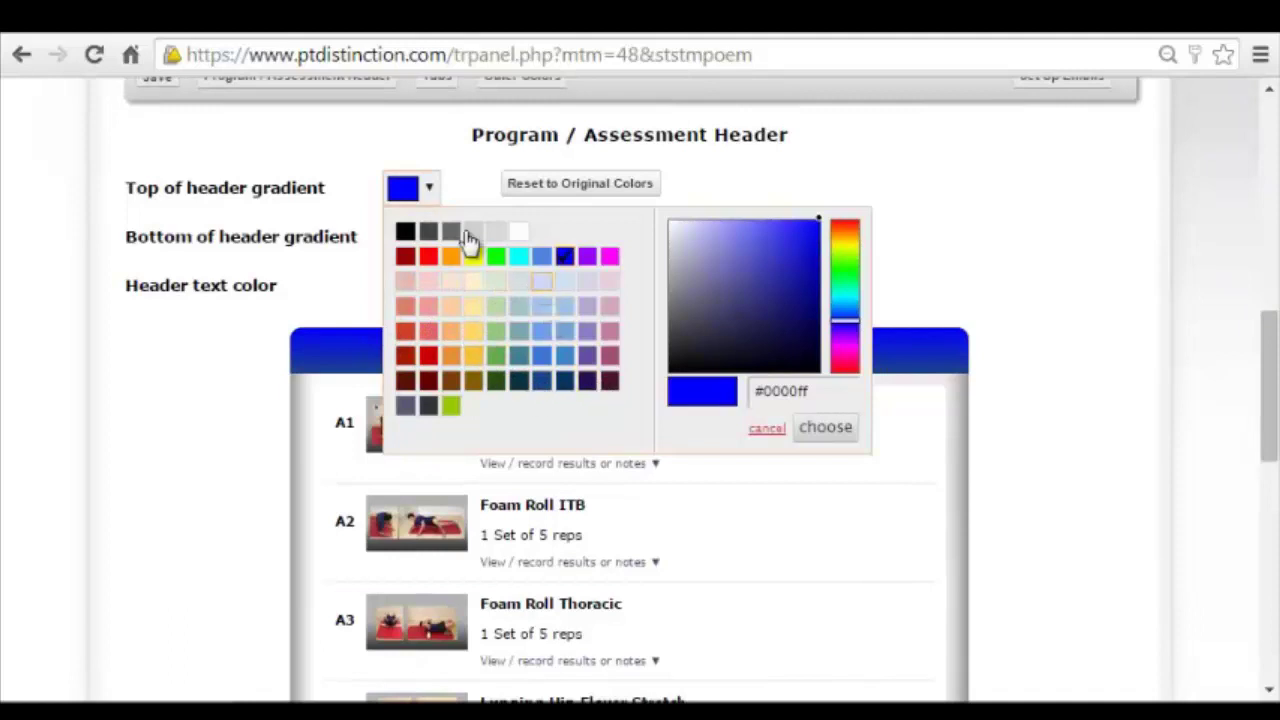
pyautogui.click(429, 190)
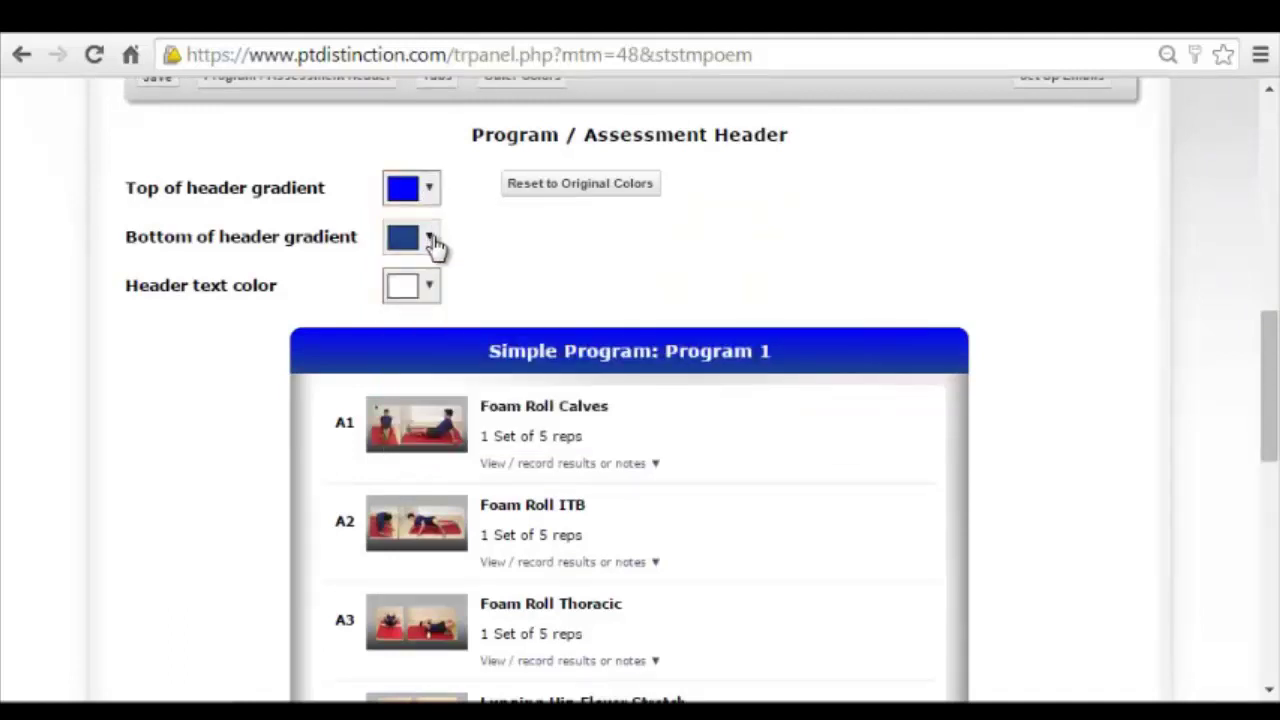
pyautogui.click(430, 240)
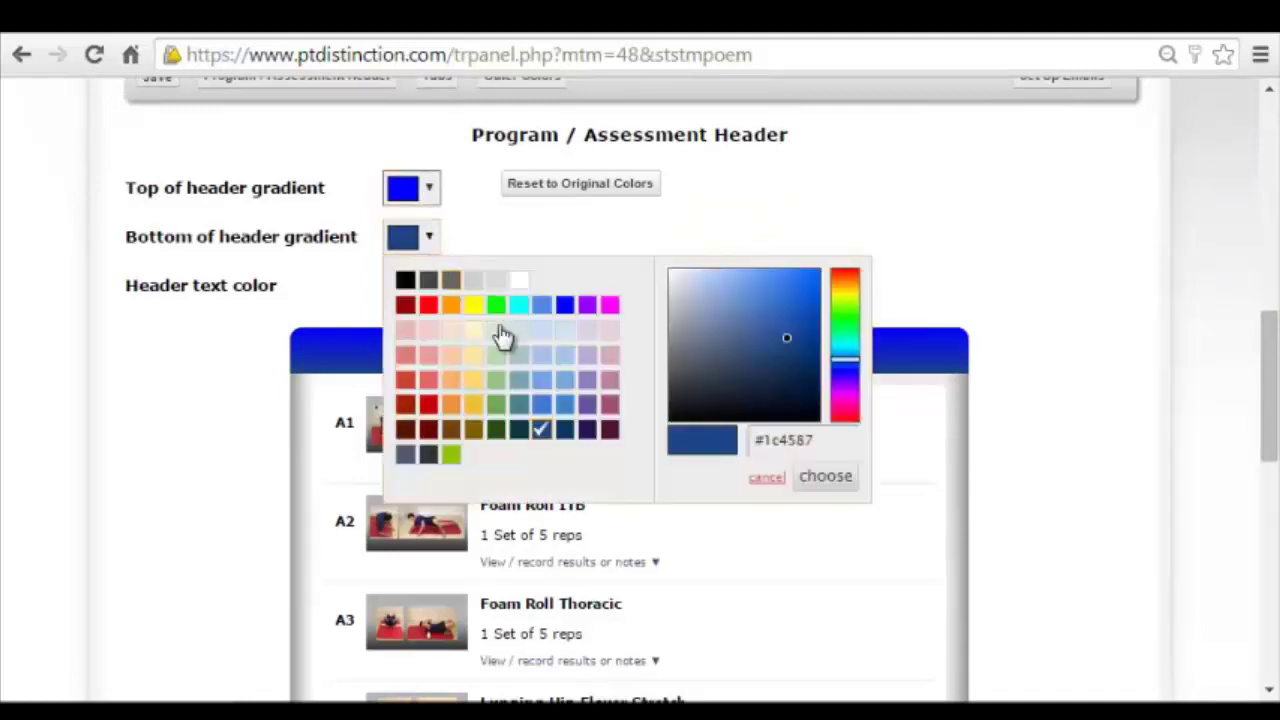
pyautogui.click(405, 281)
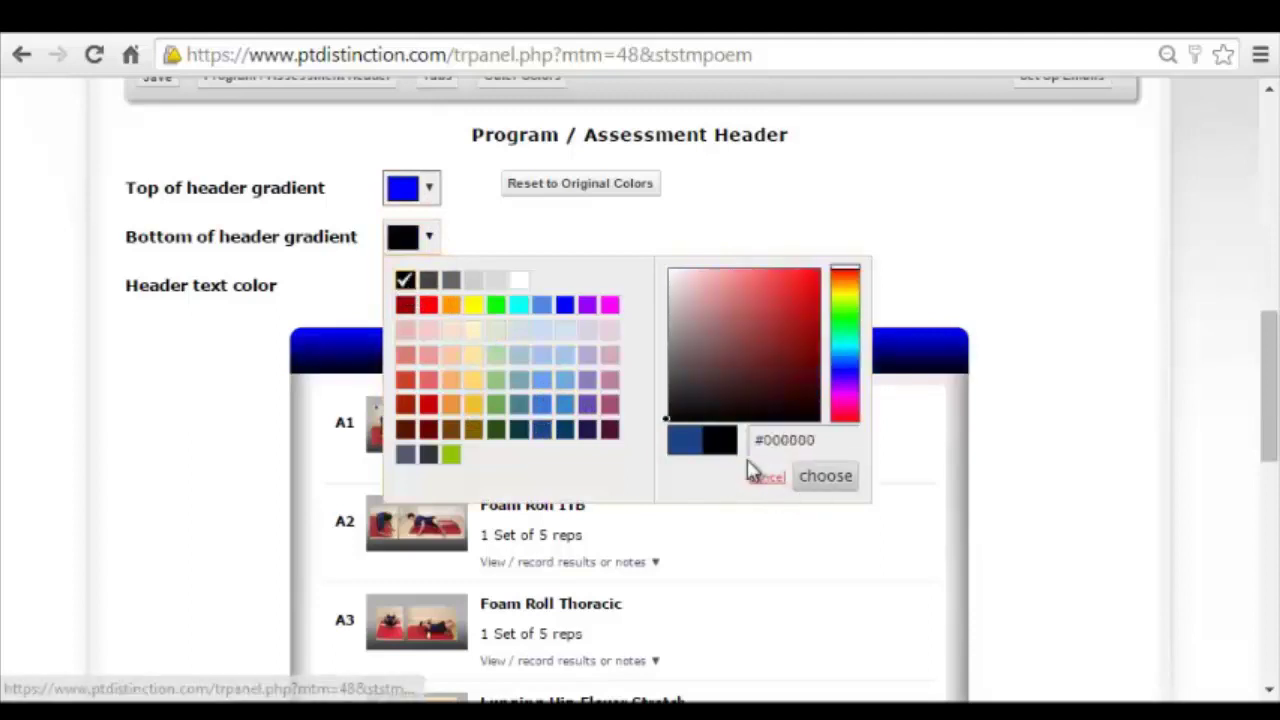
pyautogui.click(826, 484)
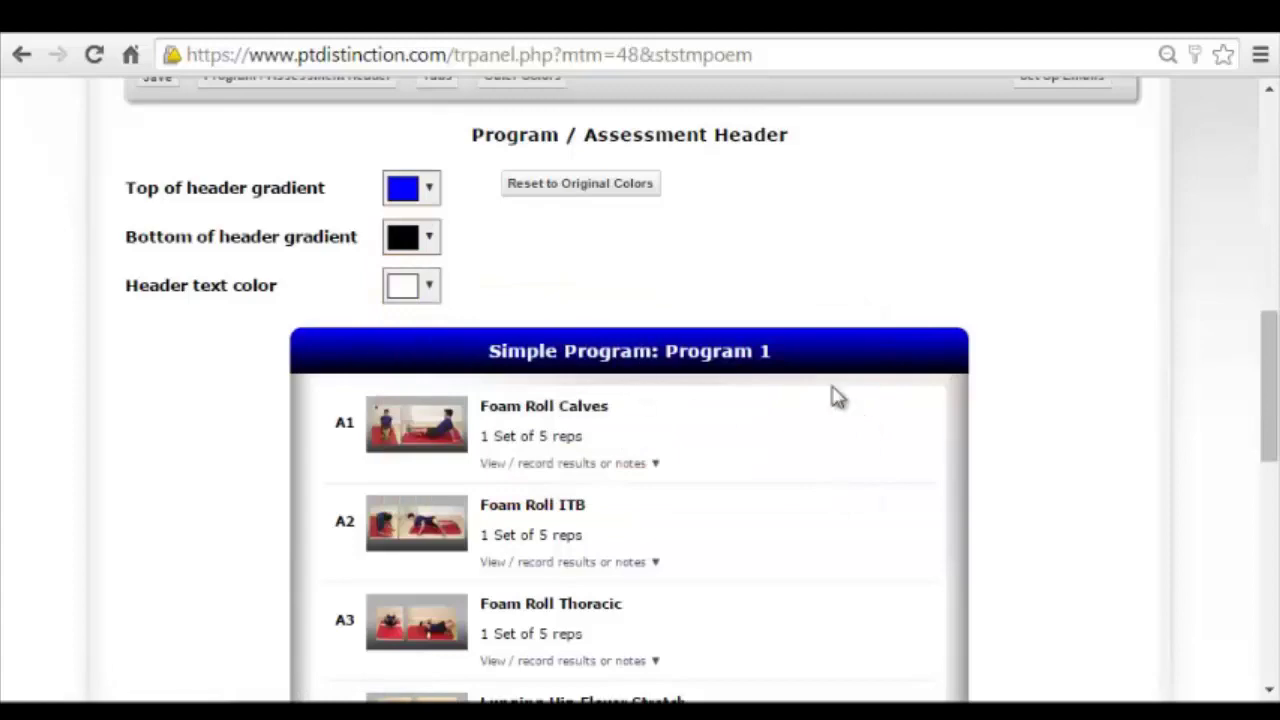
pyautogui.scroll(-2, 1272, 487)
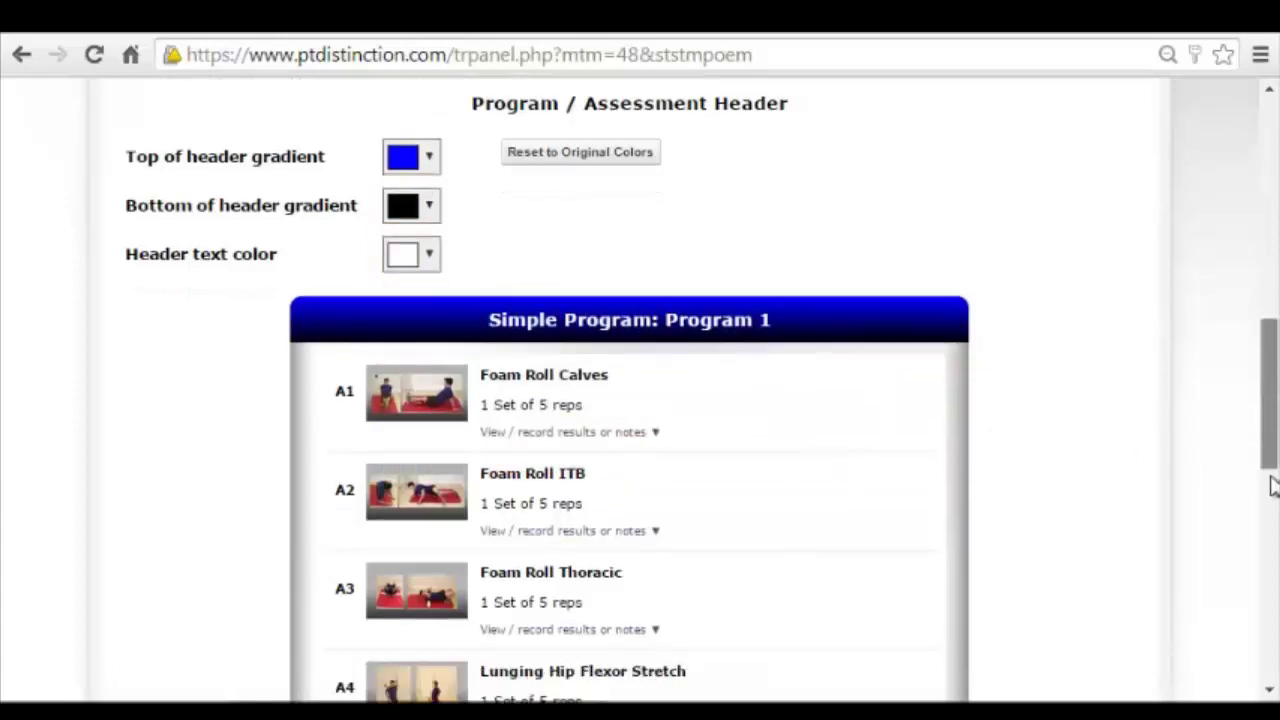
pyautogui.moveTo(1268, 415); pyautogui.dragTo(1274, 302)
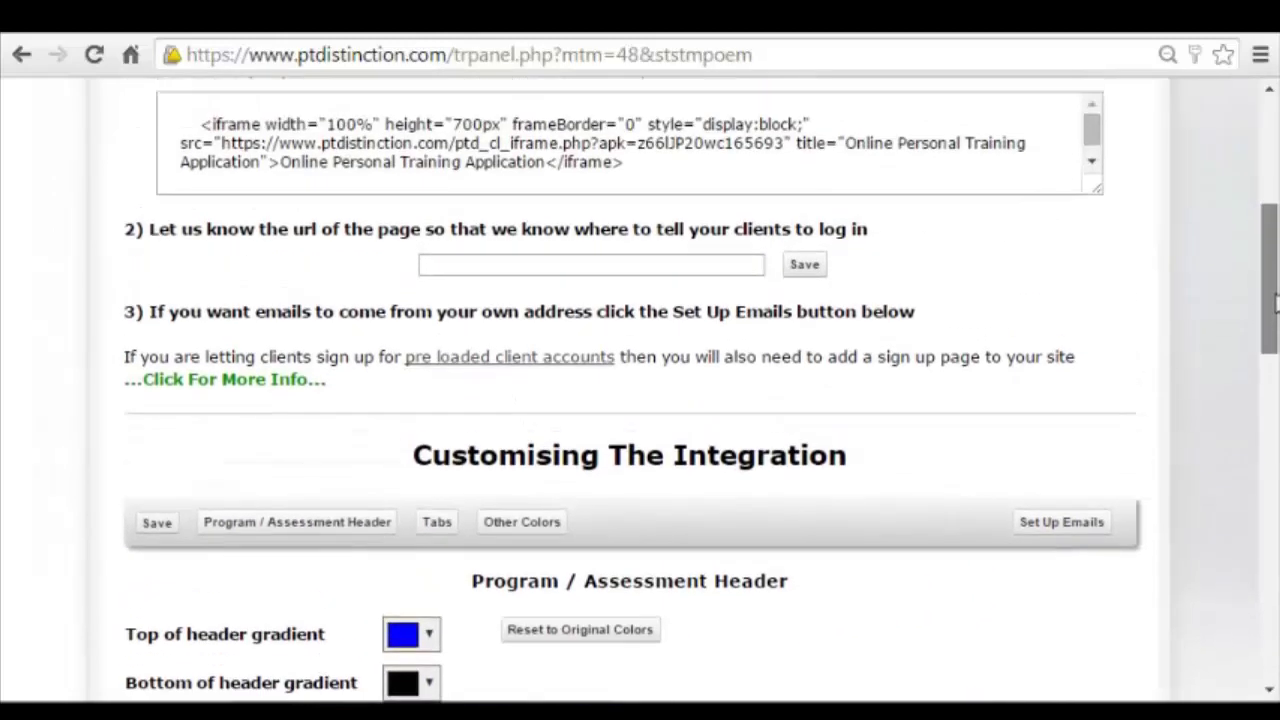
pyautogui.click(156, 530)
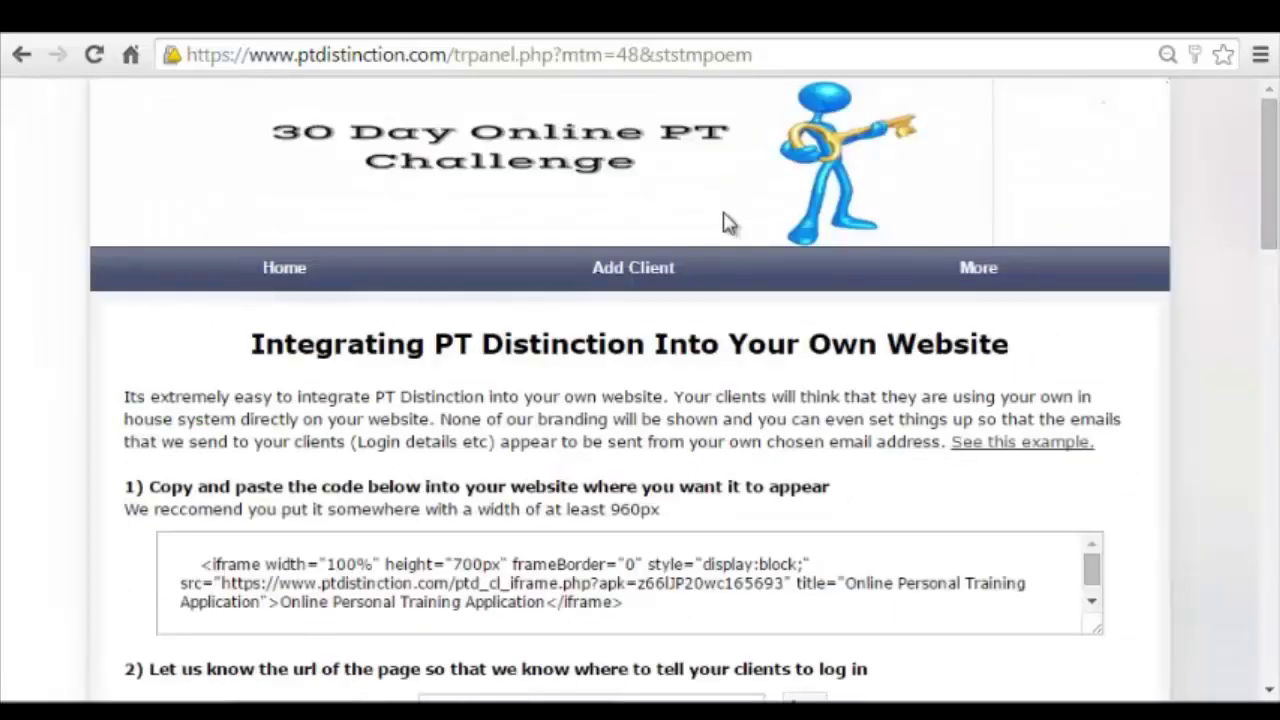
# - Open Example Client's page from the trainer home page
pyautogui.click(288, 270)
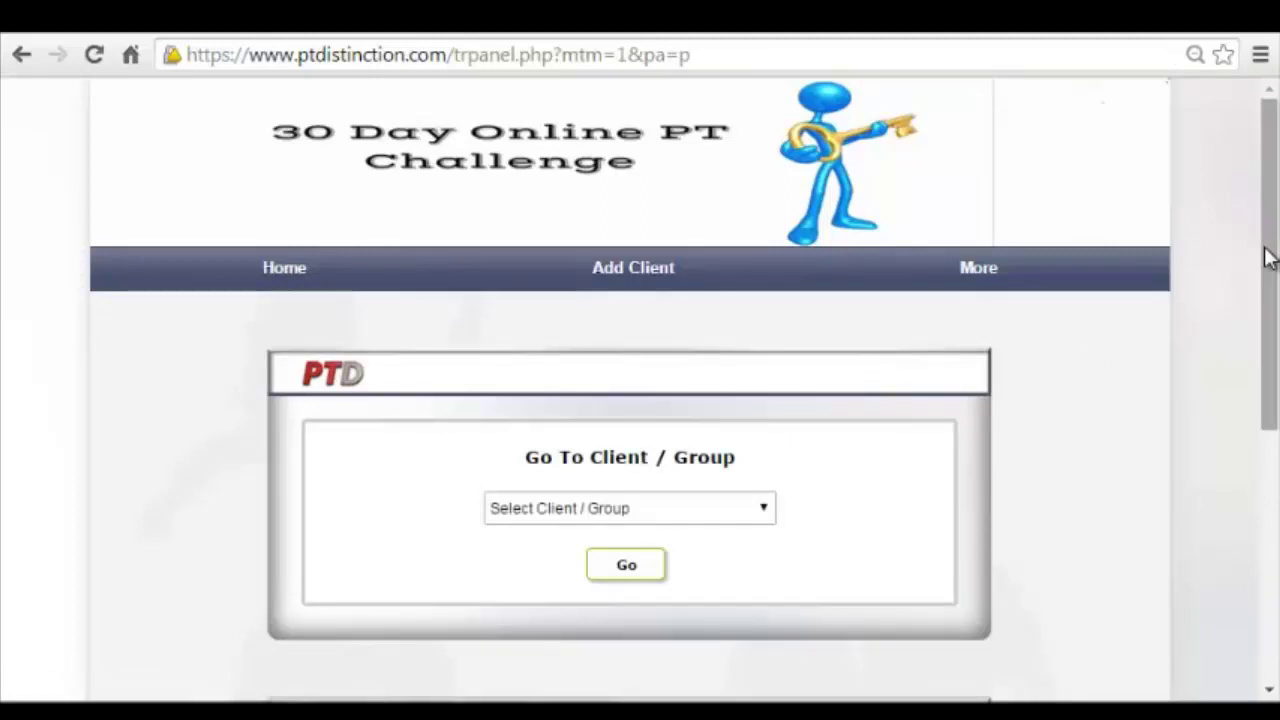
pyautogui.click(766, 512)
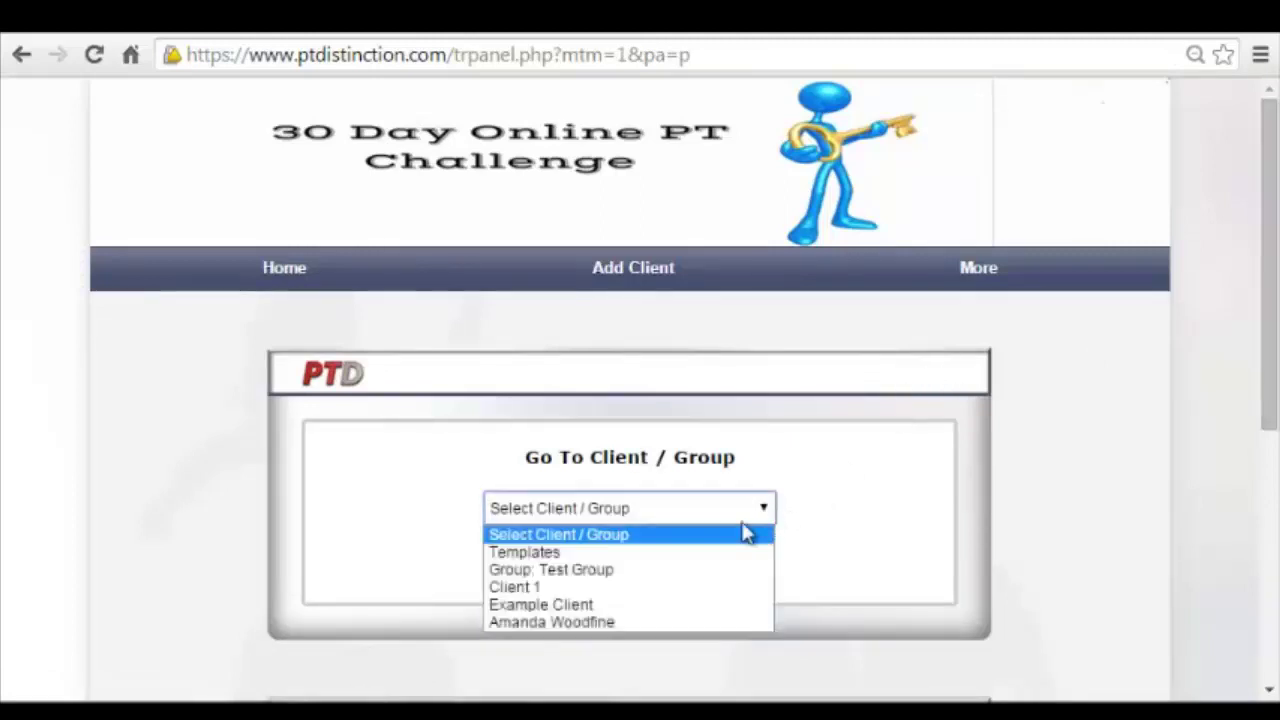
pyautogui.click(675, 604)
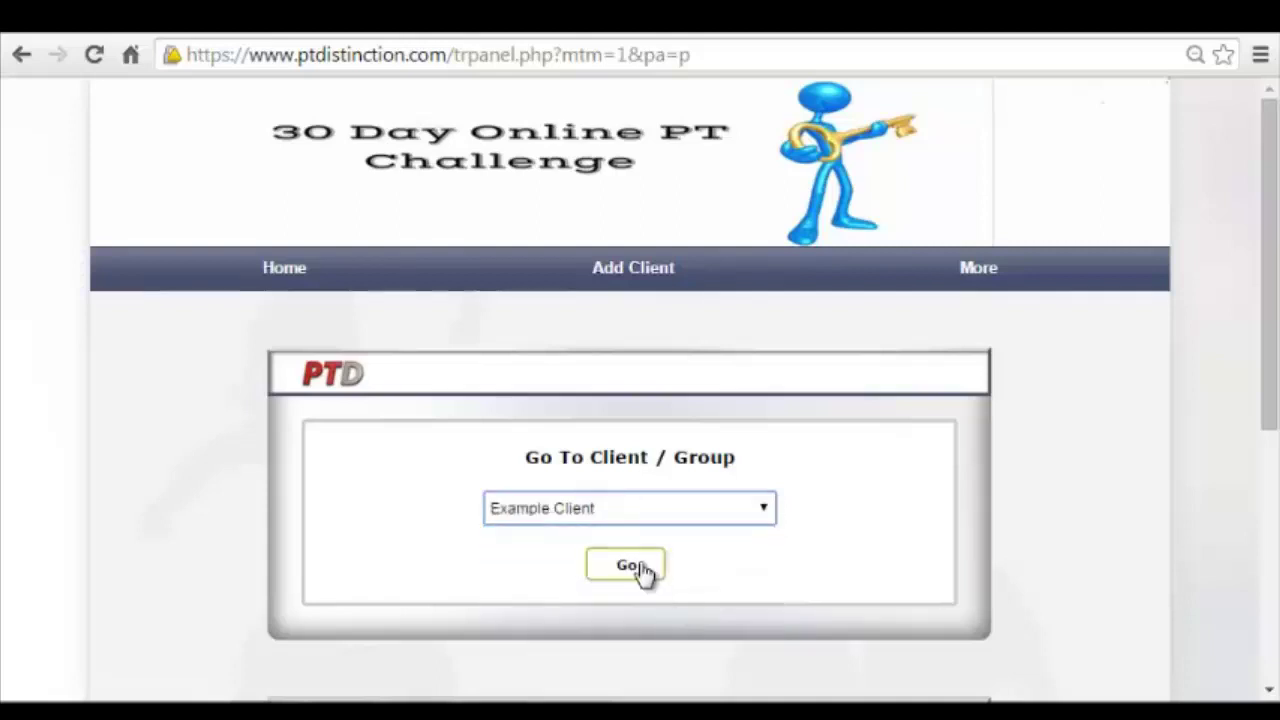
pyautogui.click(640, 567)
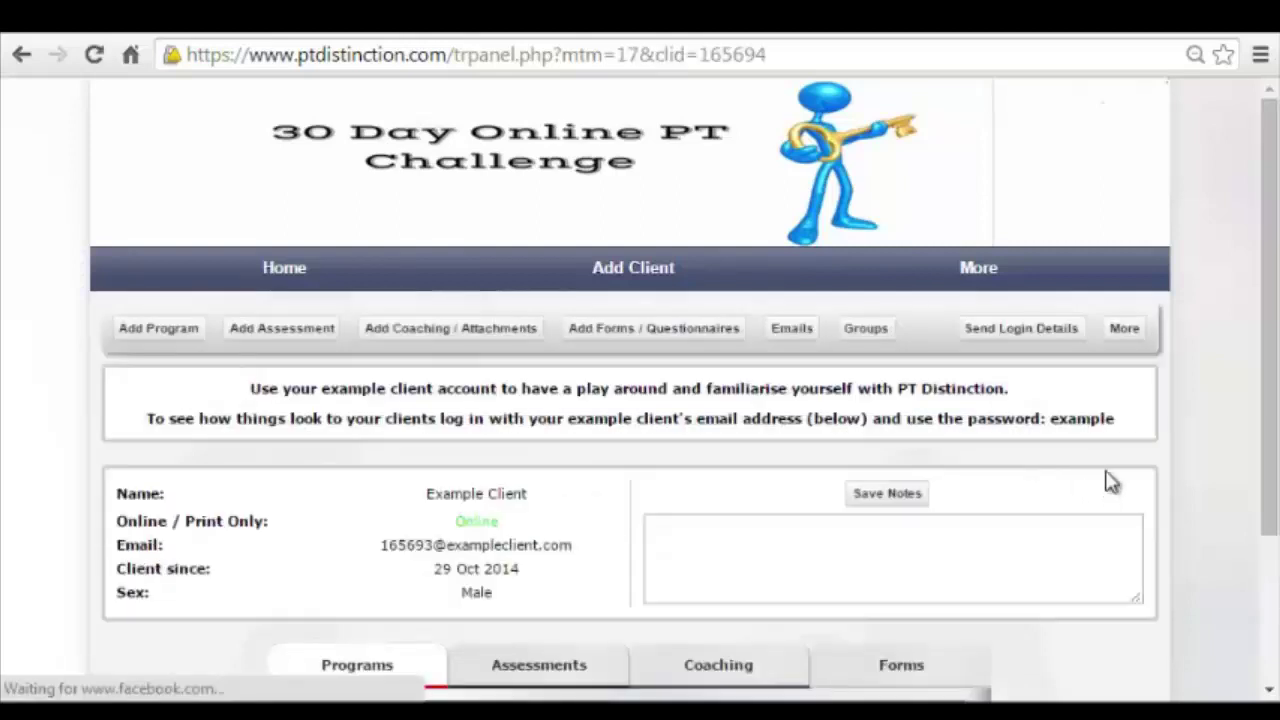
pyautogui.moveTo(1266, 306); pyautogui.dragTo(1270, 470)
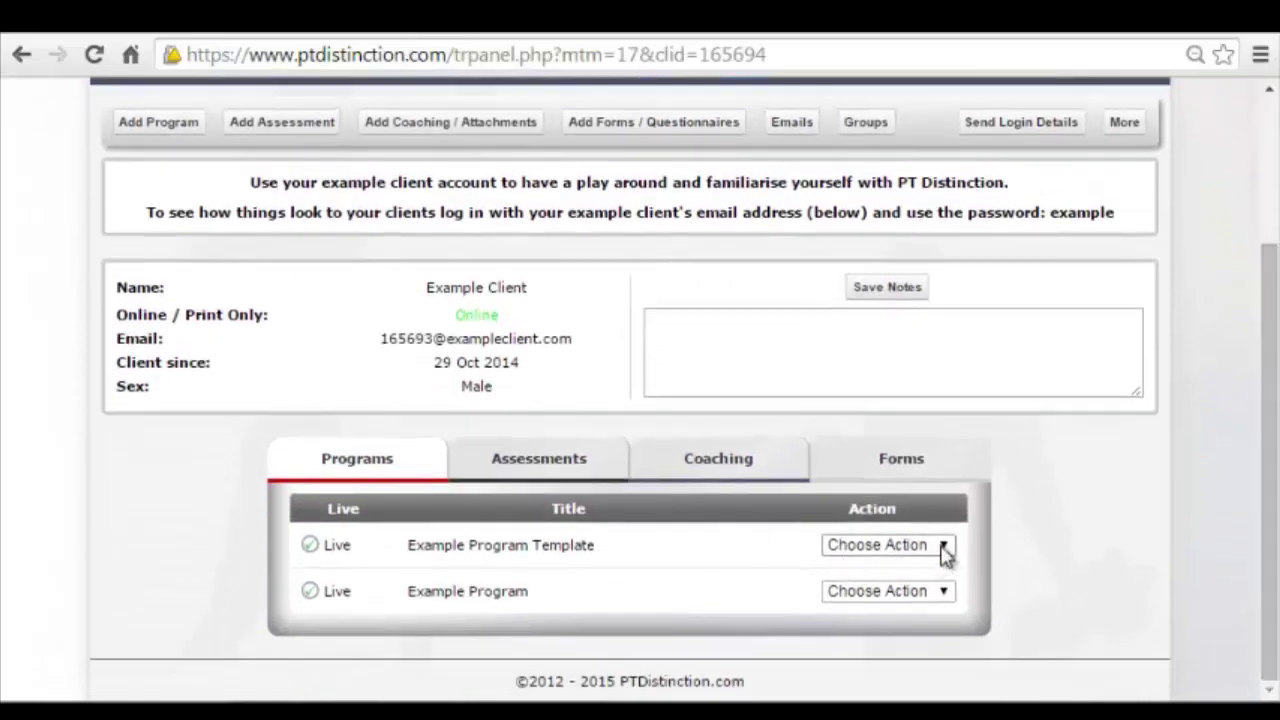
# - View Example Program and print it with descriptions and photos
pyautogui.click(944, 550)
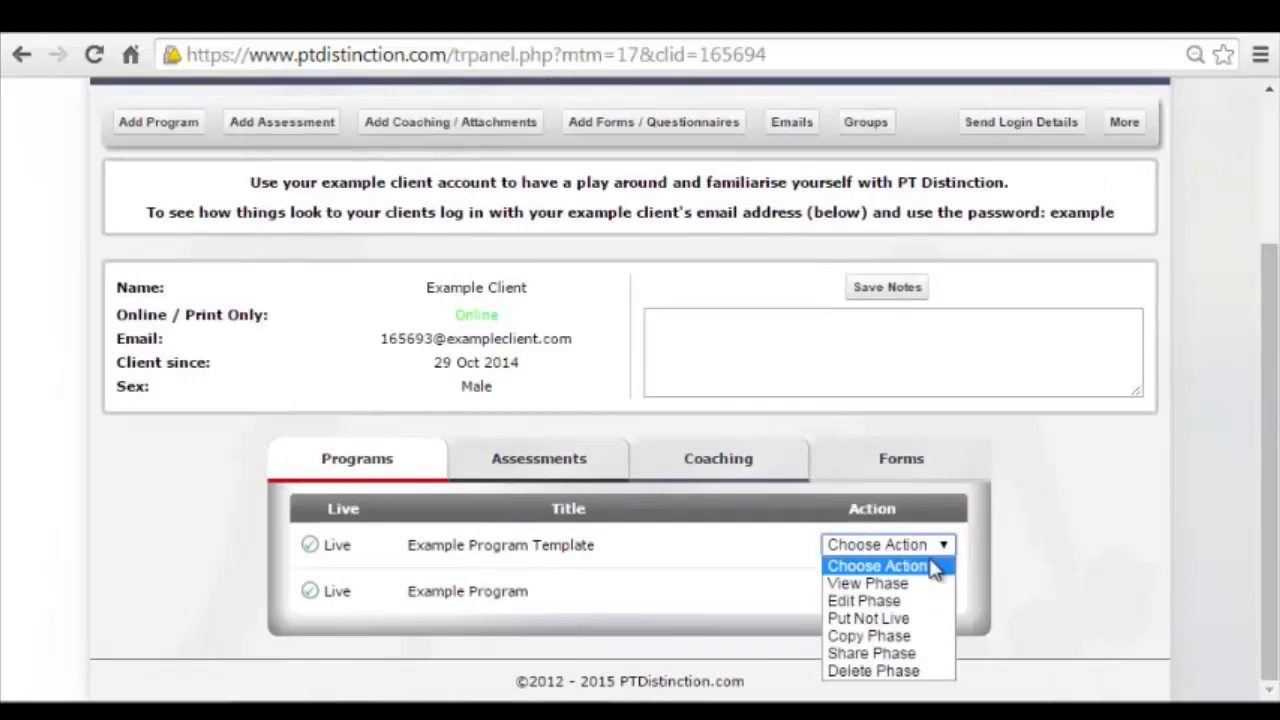
pyautogui.click(768, 598)
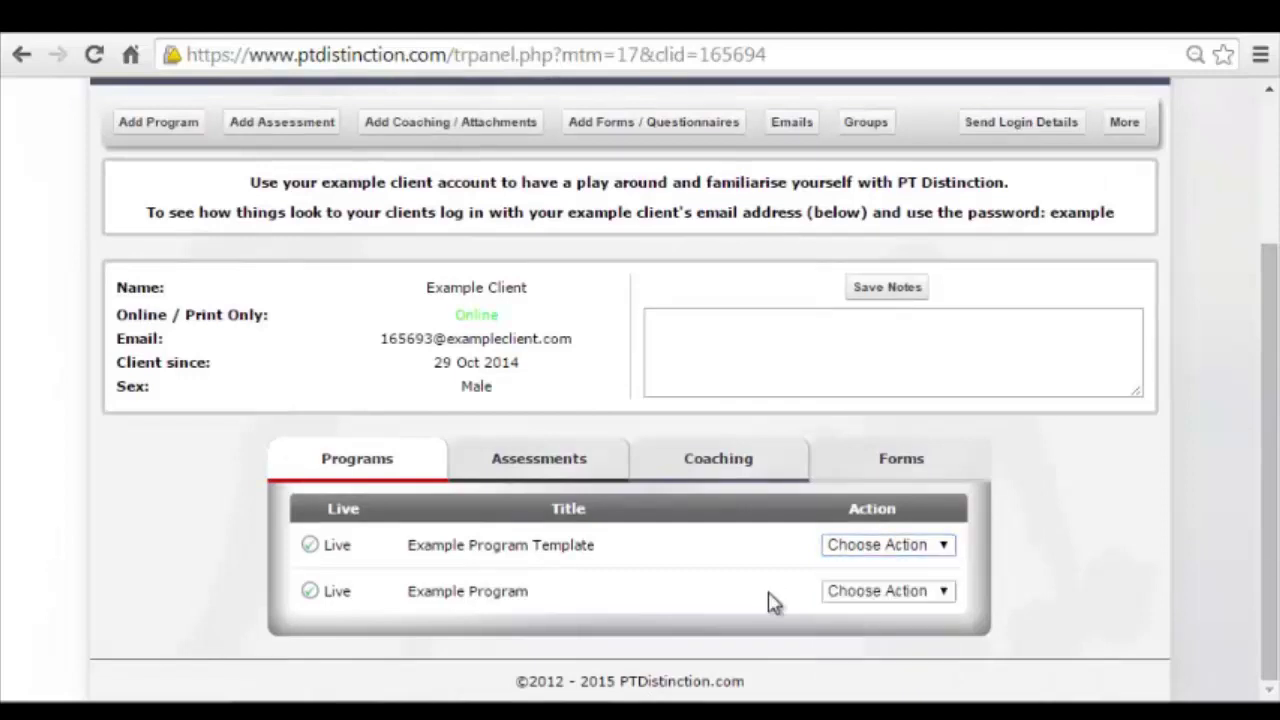
pyautogui.click(944, 593)
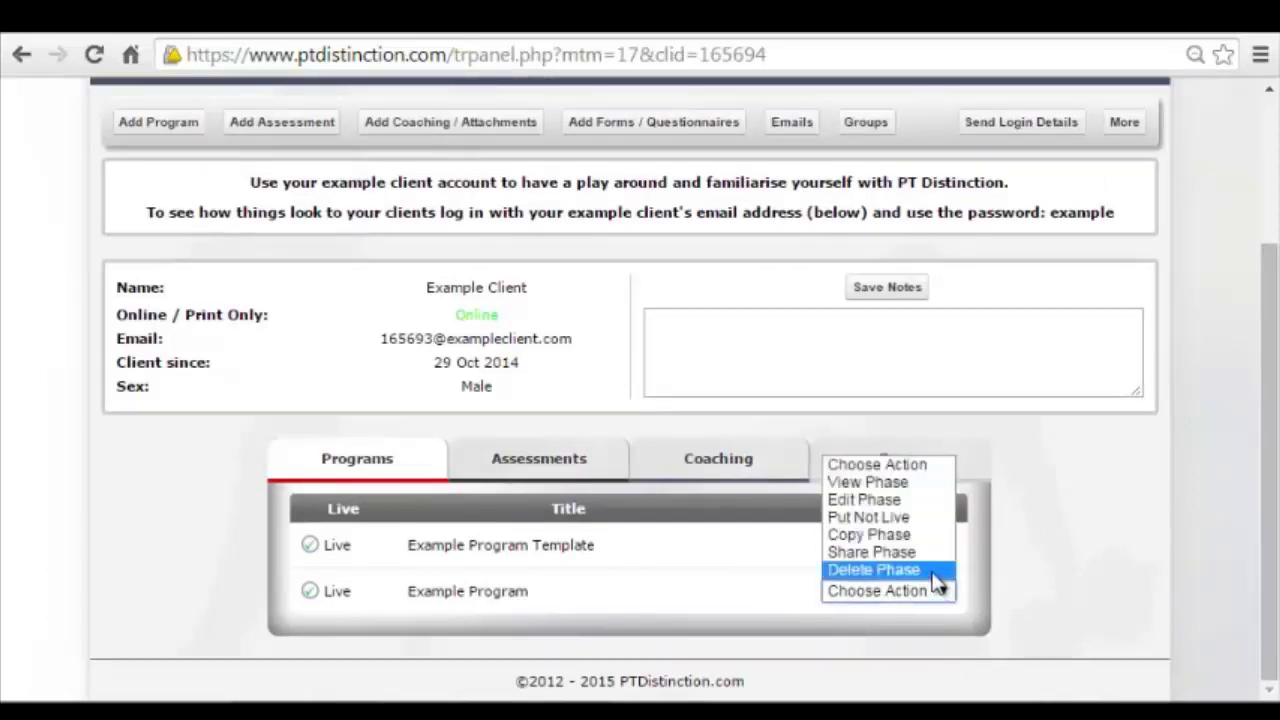
pyautogui.click(900, 486)
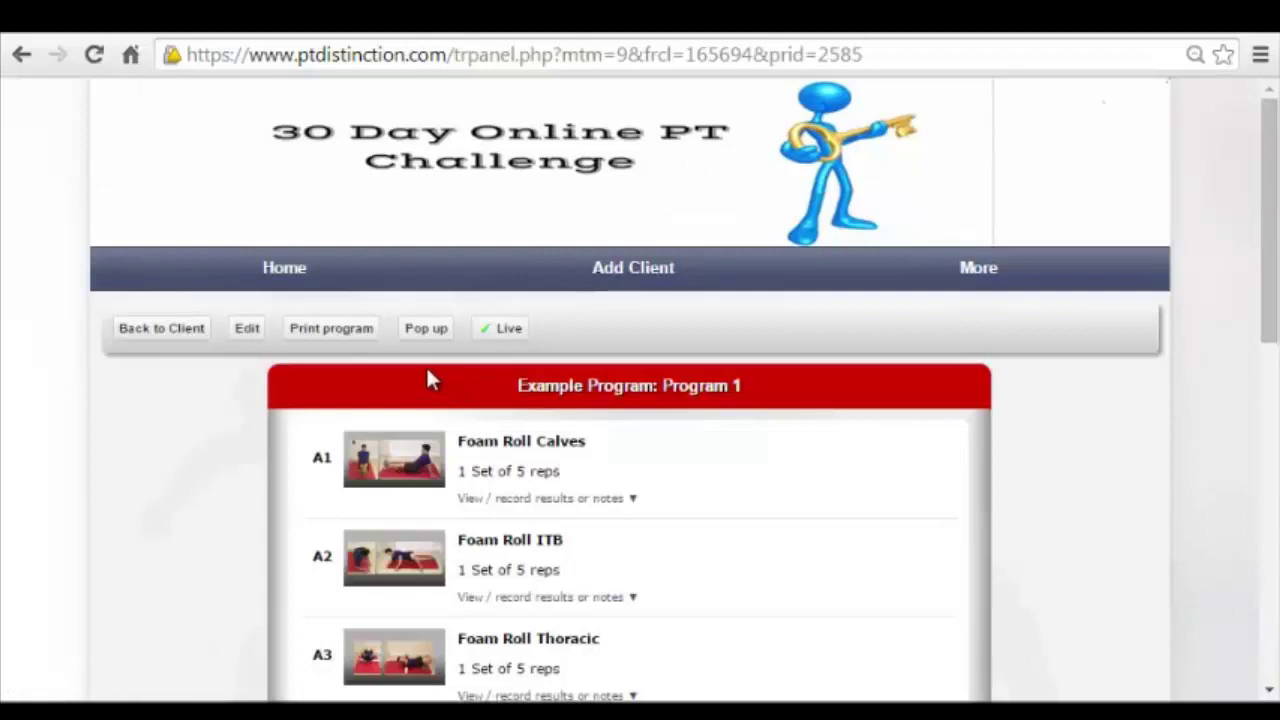
pyautogui.click(354, 340)
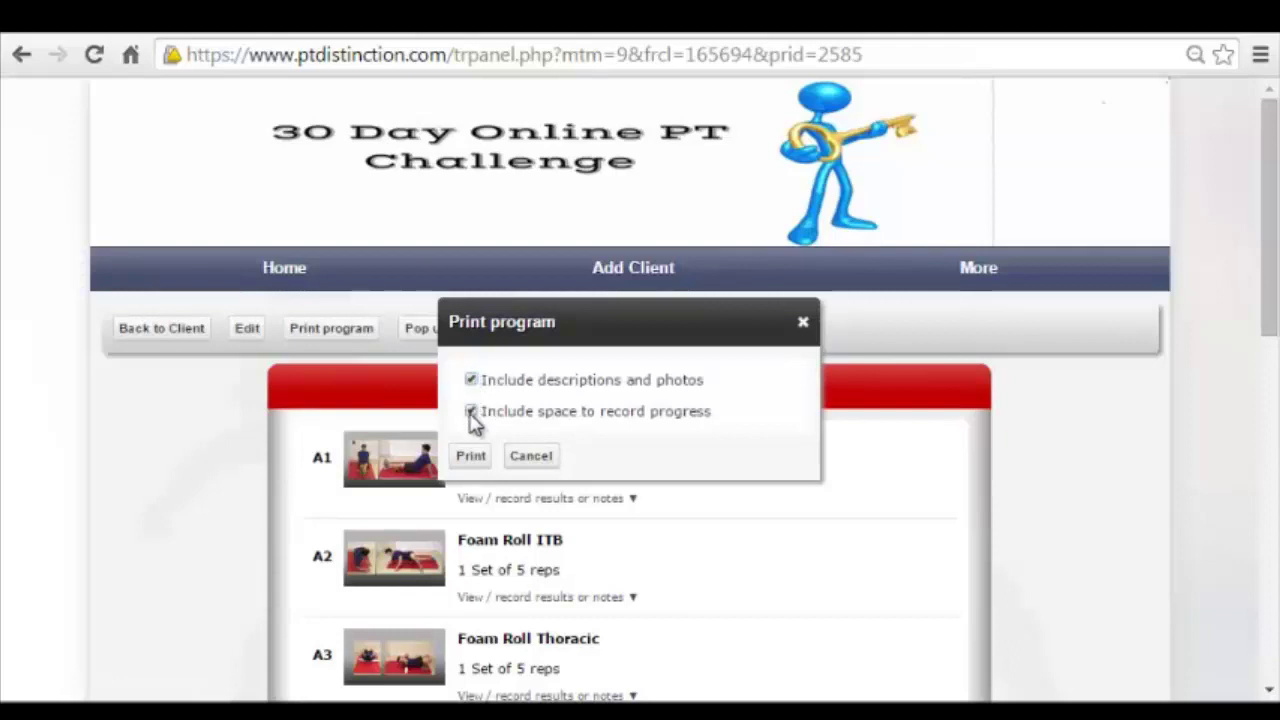
pyautogui.click(470, 458)
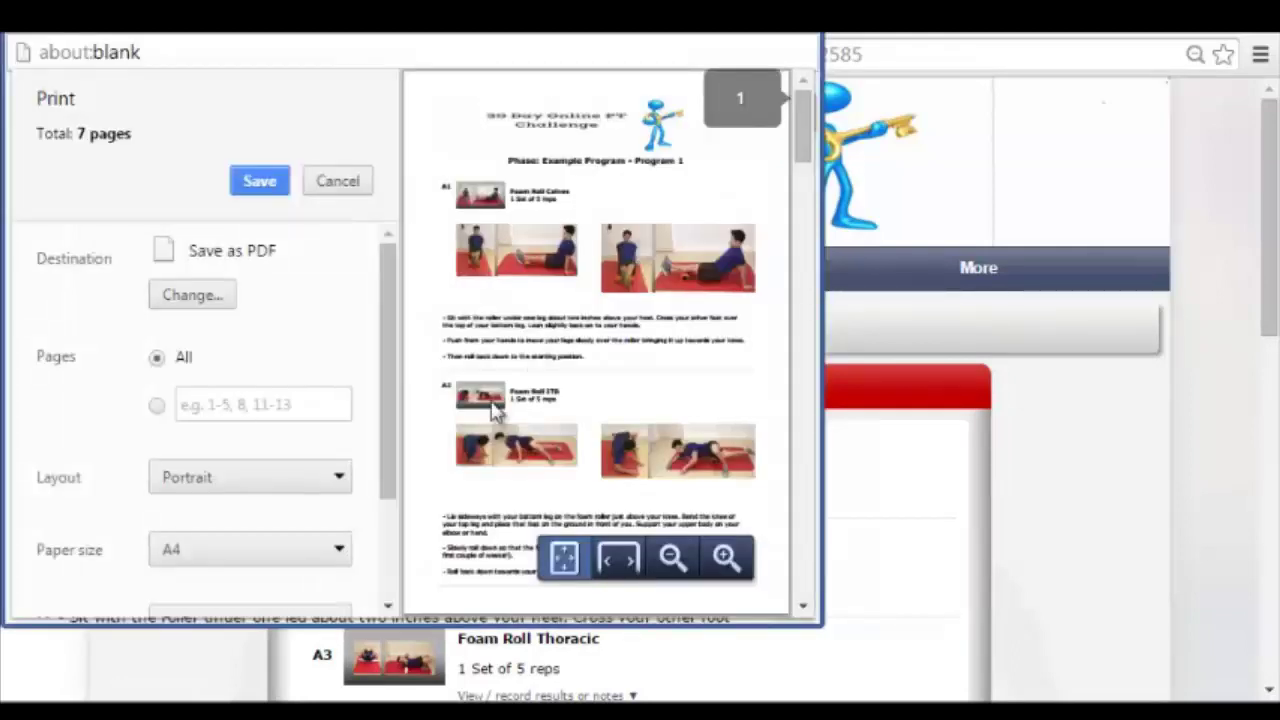
# - Maximise and scroll through the seven-page program print preview, then return to the trainer home page
pyautogui.doubleClick(752, 35)
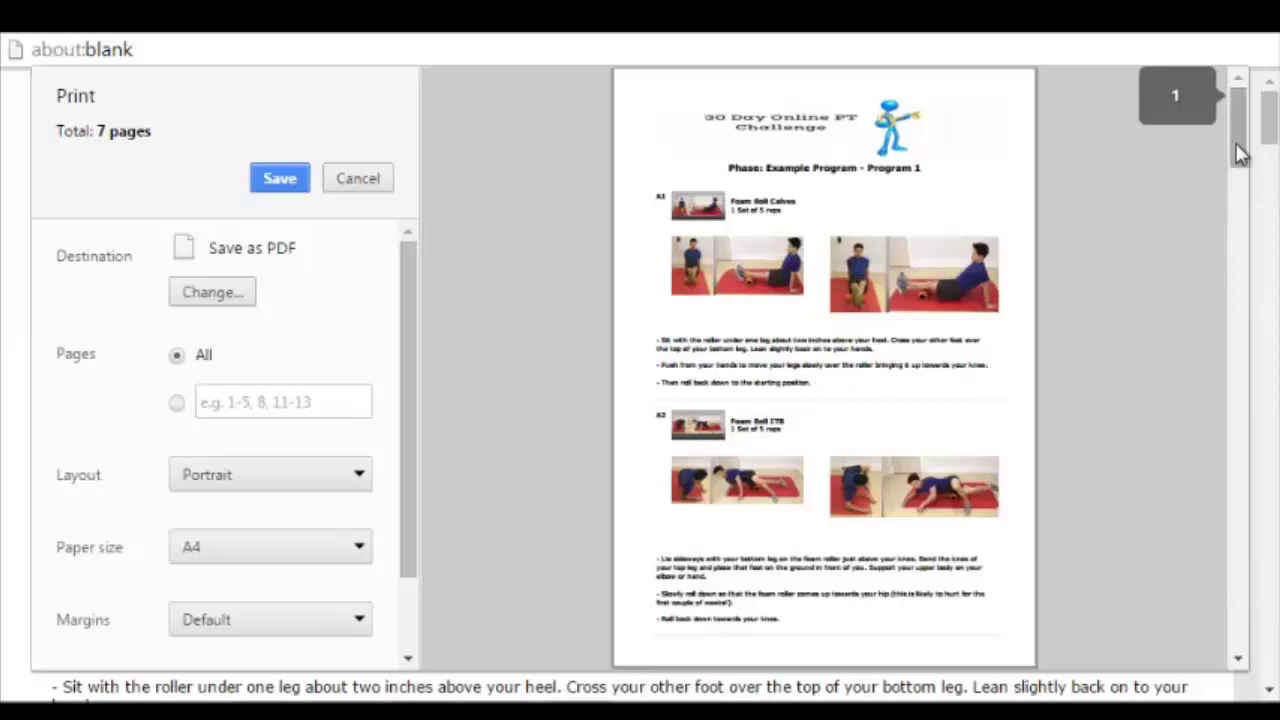
pyautogui.moveTo(1237, 150); pyautogui.dragTo(1245, 303)
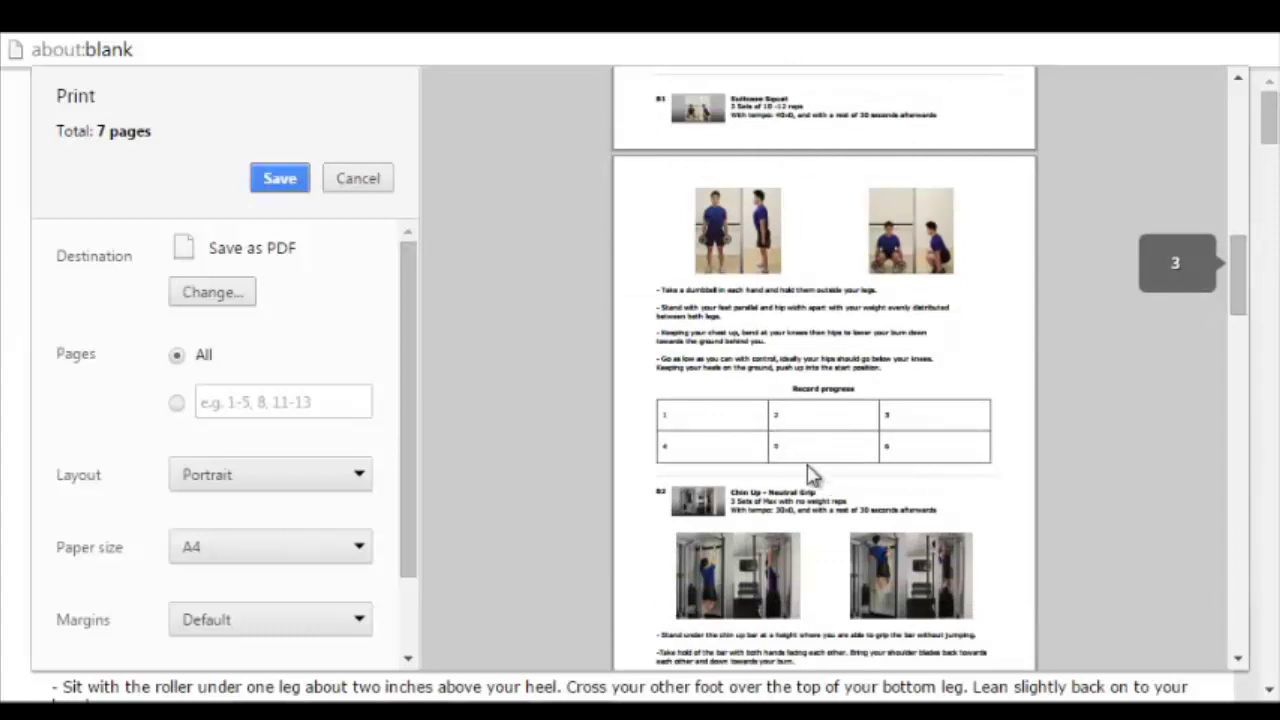
pyautogui.moveTo(1238, 310); pyautogui.dragTo(1245, 105)
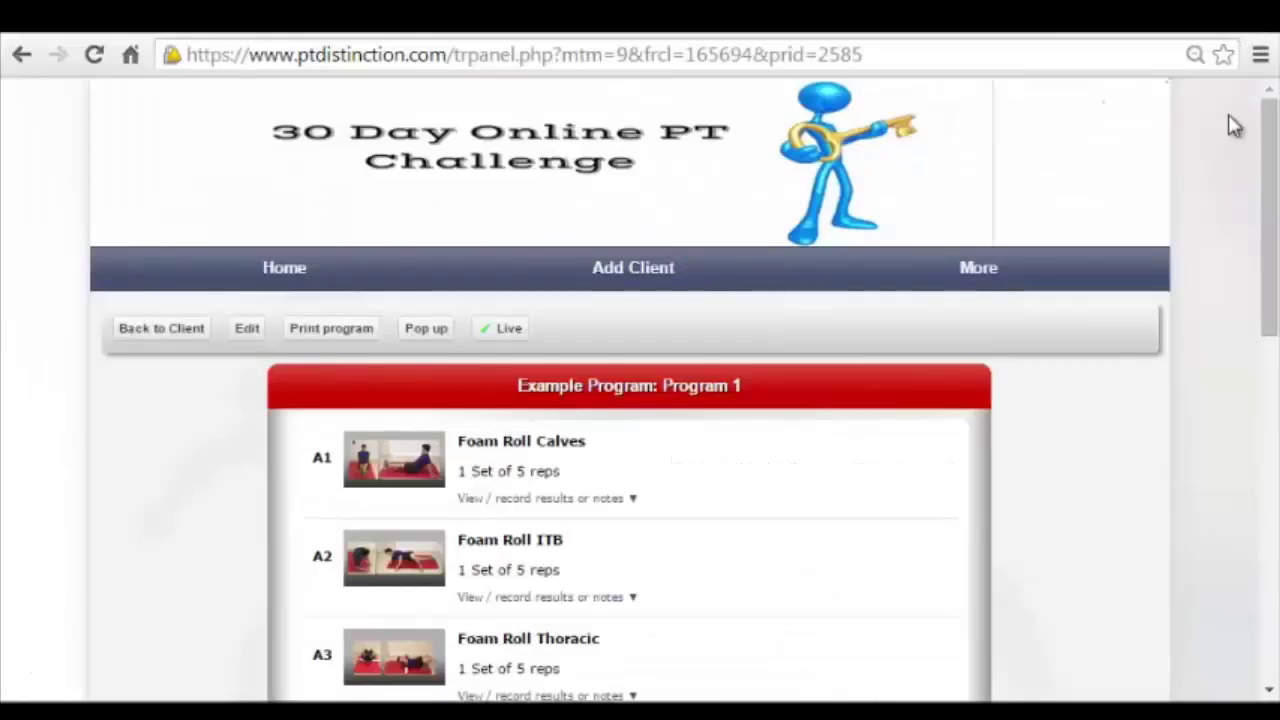
pyautogui.click(275, 268)
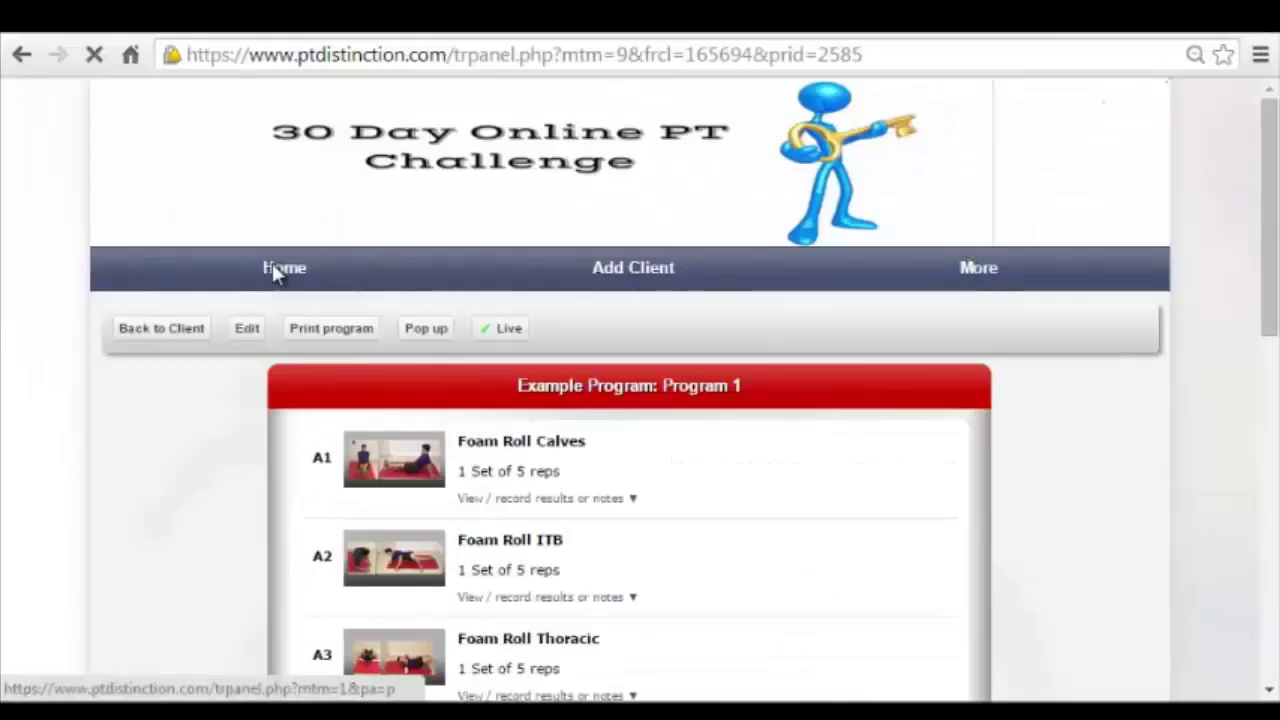